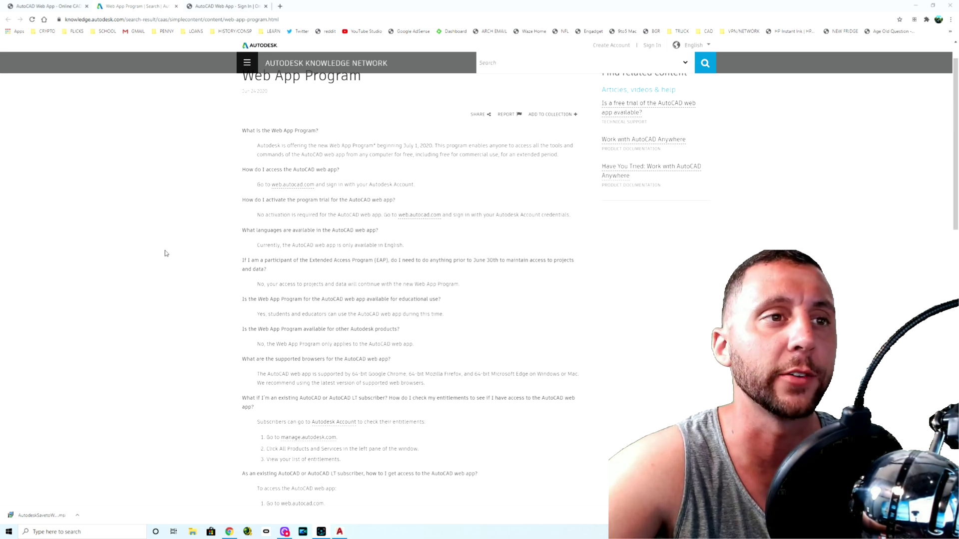
{"action": "left_click_drag", "start_coordinate": [242, 330], "coordinate": [237, 264]}
{"action": "left_click", "coordinate": [423, 349]}
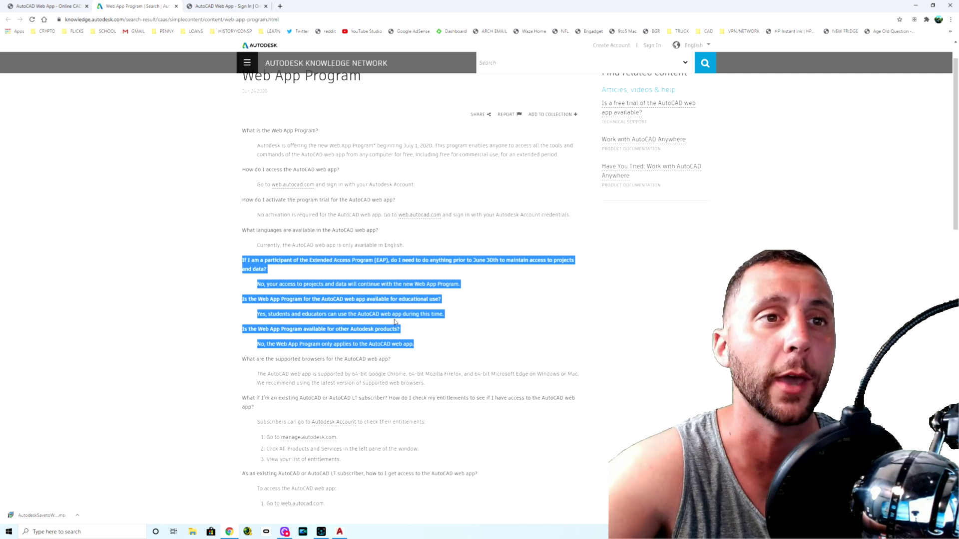
{"action": "left_click", "coordinate": [424, 349]}
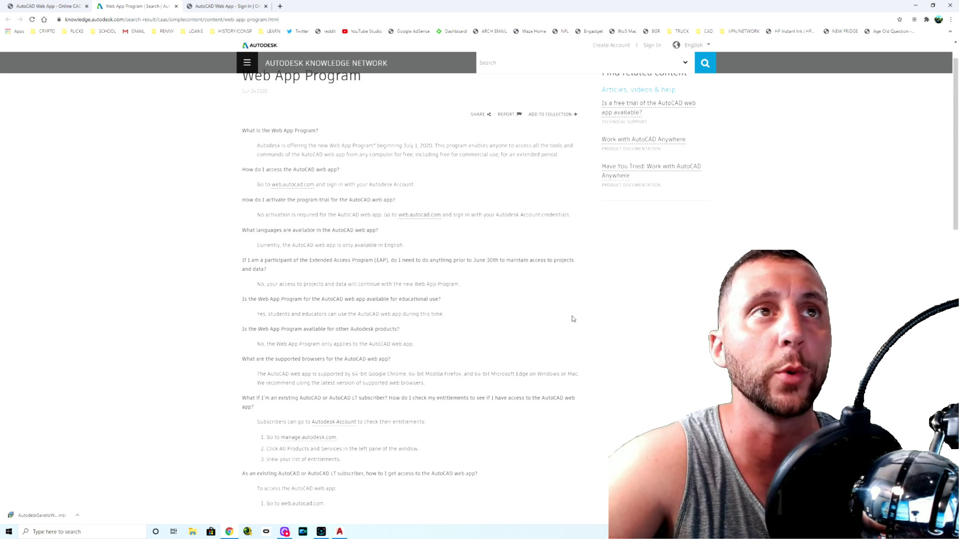
Sign in to the AutoCAD web app with the Autodesk account
{"action": "left_click", "coordinate": [224, 6]}
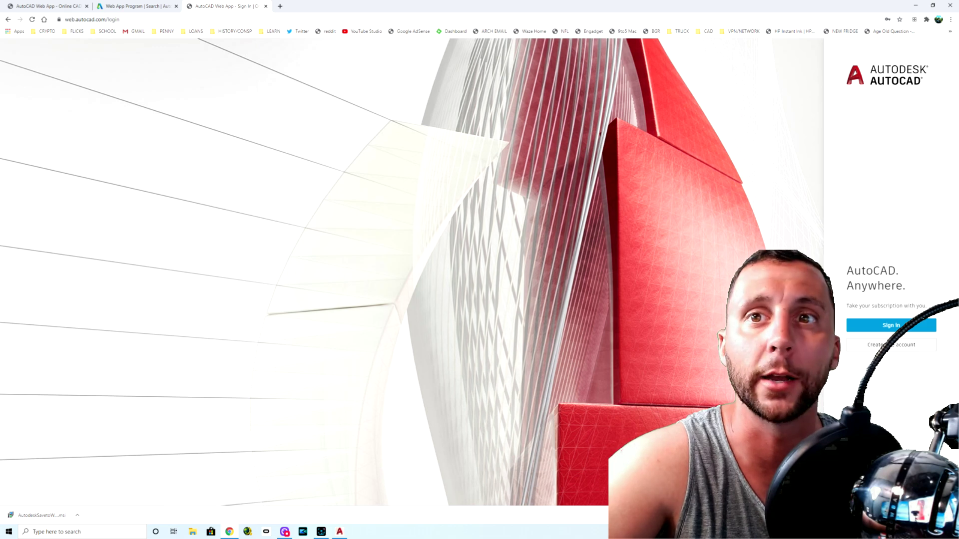
{"action": "left_click", "coordinate": [918, 330]}
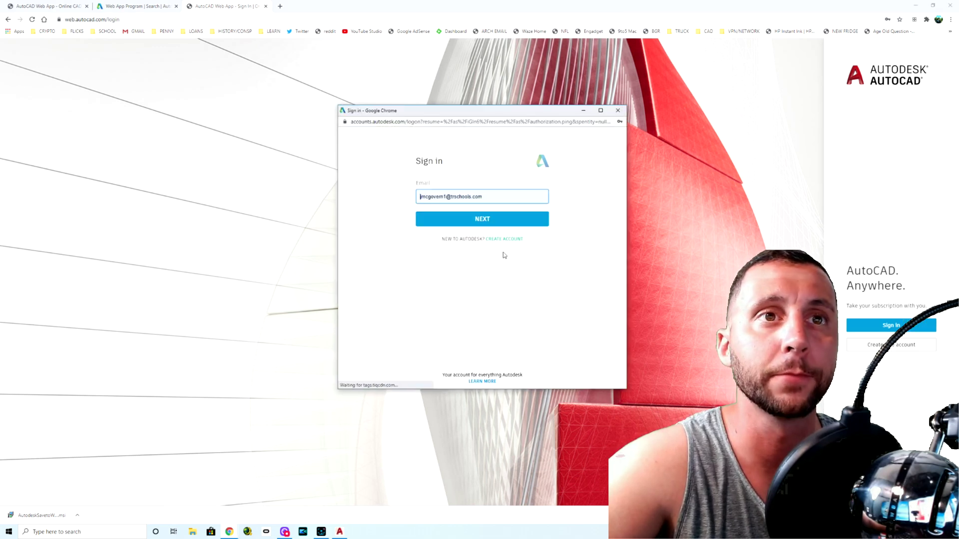
{"action": "left_click", "coordinate": [493, 244]}
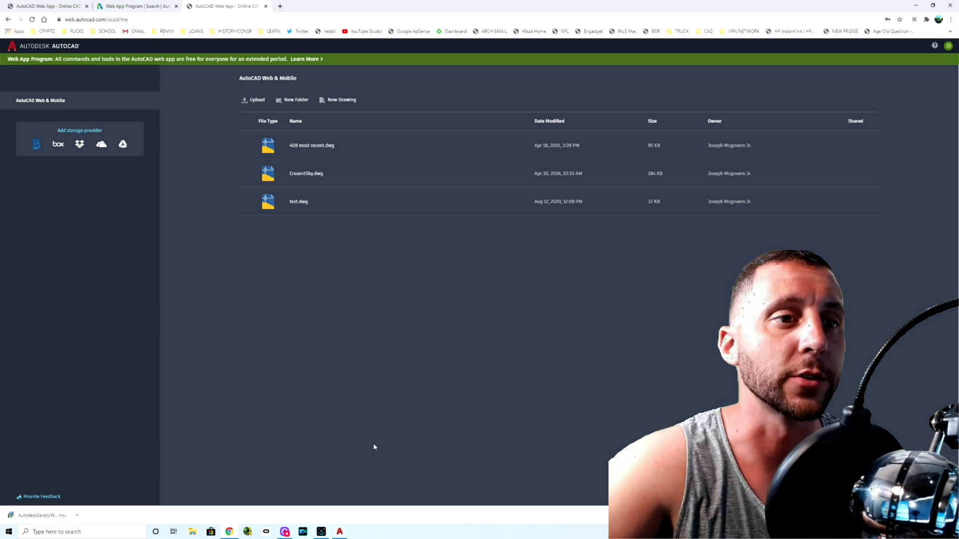
Switch to desktop AutoCAD and draw a zigzag chain of eight connected lines across and beside the existing shape in test.dwg
{"action": "left_click", "coordinate": [342, 531]}
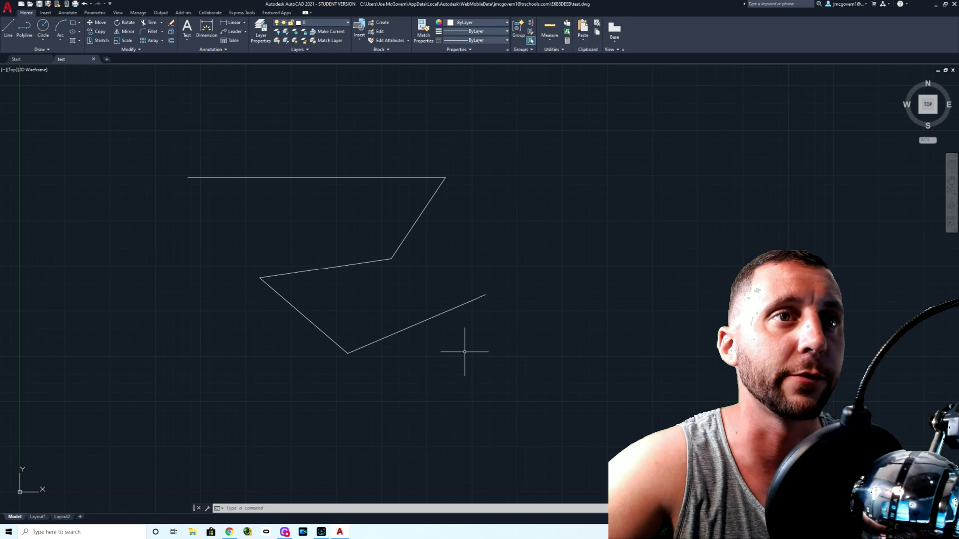
{"action": "left_click", "coordinate": [10, 28]}
{"action": "left_click", "coordinate": [382, 143]}
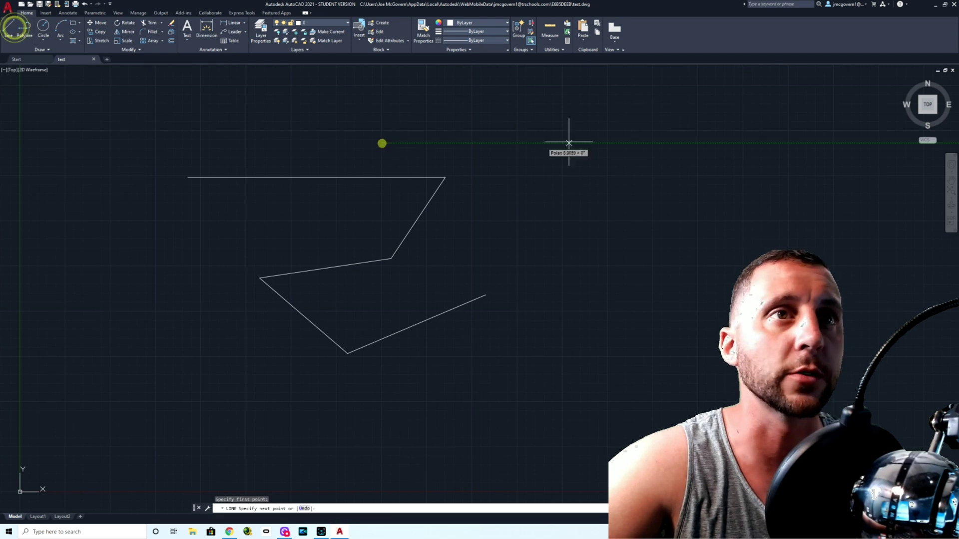
{"action": "left_click", "coordinate": [653, 128]}
{"action": "left_click", "coordinate": [596, 286]}
{"action": "left_click", "coordinate": [469, 259]}
{"action": "left_click", "coordinate": [413, 211]}
{"action": "left_click", "coordinate": [584, 204]}
{"action": "left_click", "coordinate": [490, 303]}
{"action": "left_click", "coordinate": [372, 325]}
{"action": "left_click", "coordinate": [548, 430]}
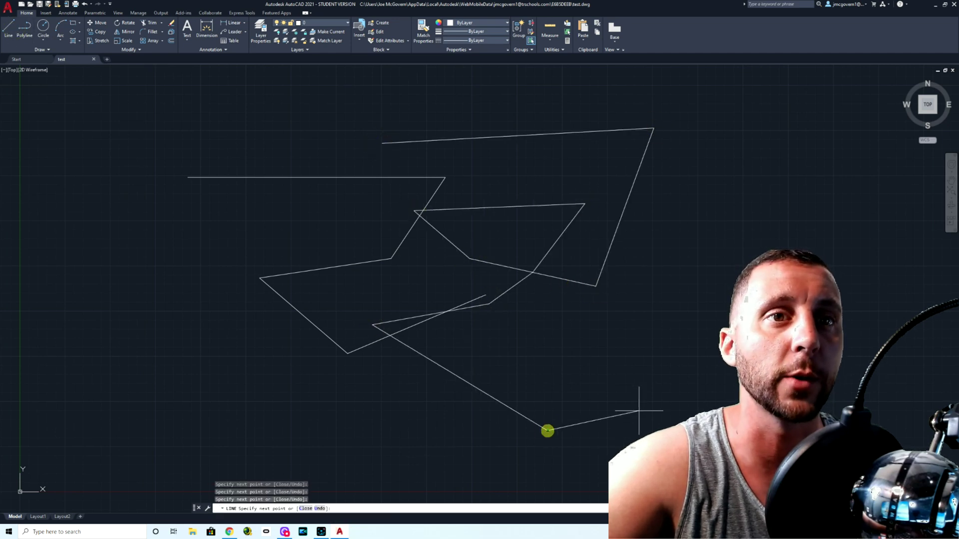
{"action": "key", "text": "Escape"}
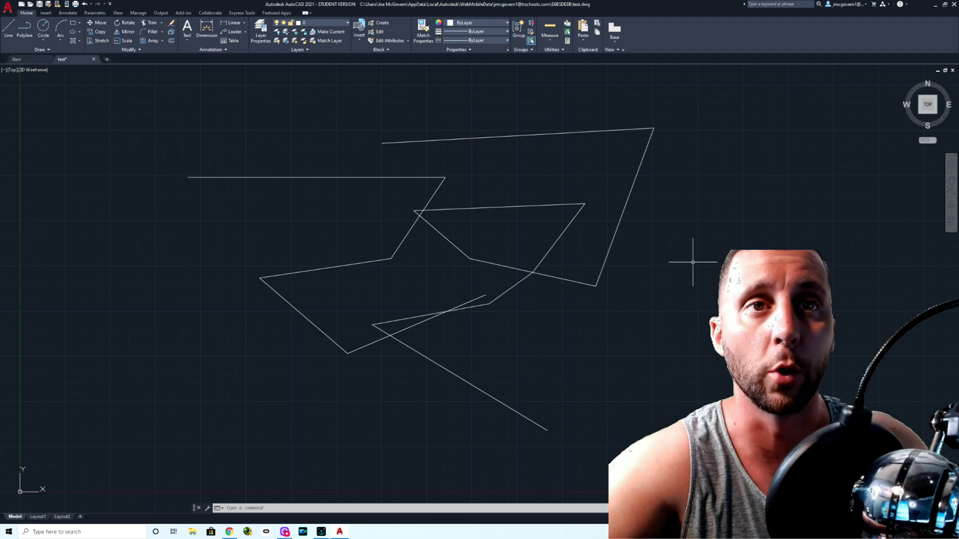
{"action": "left_click", "coordinate": [865, 5]}
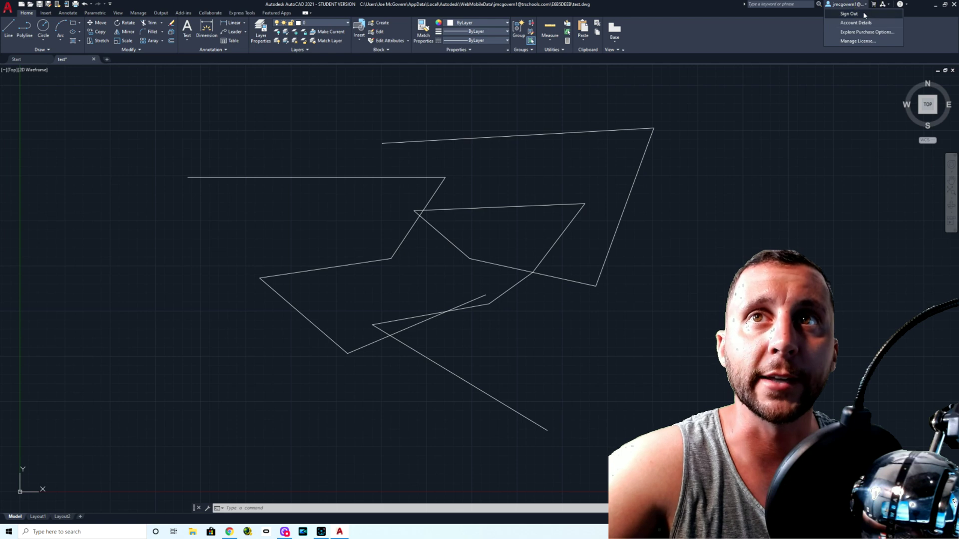
{"action": "left_click", "coordinate": [866, 142]}
{"action": "left_click", "coordinate": [9, 9]}
{"action": "left_click", "coordinate": [28, 99]}
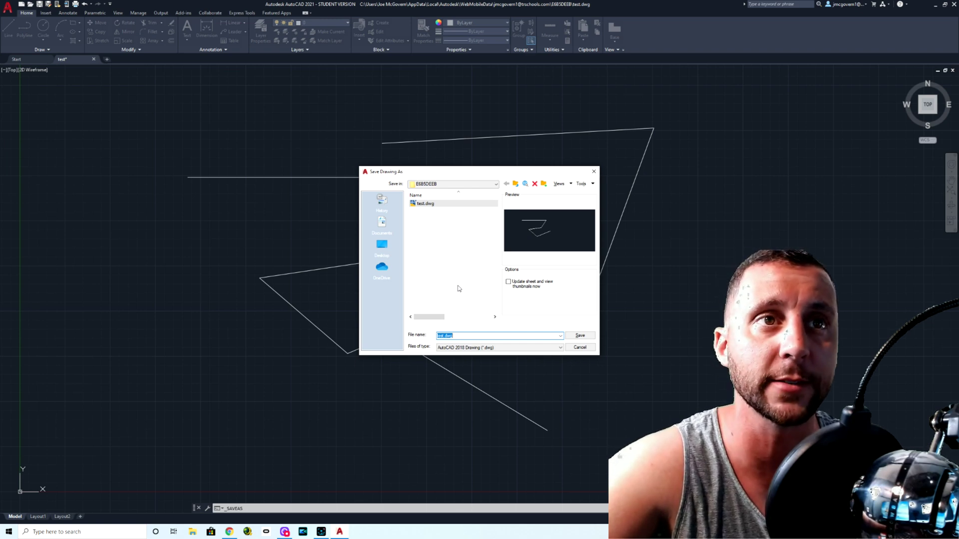
{"action": "left_click", "coordinate": [445, 185]}
{"action": "left_click", "coordinate": [445, 184]}
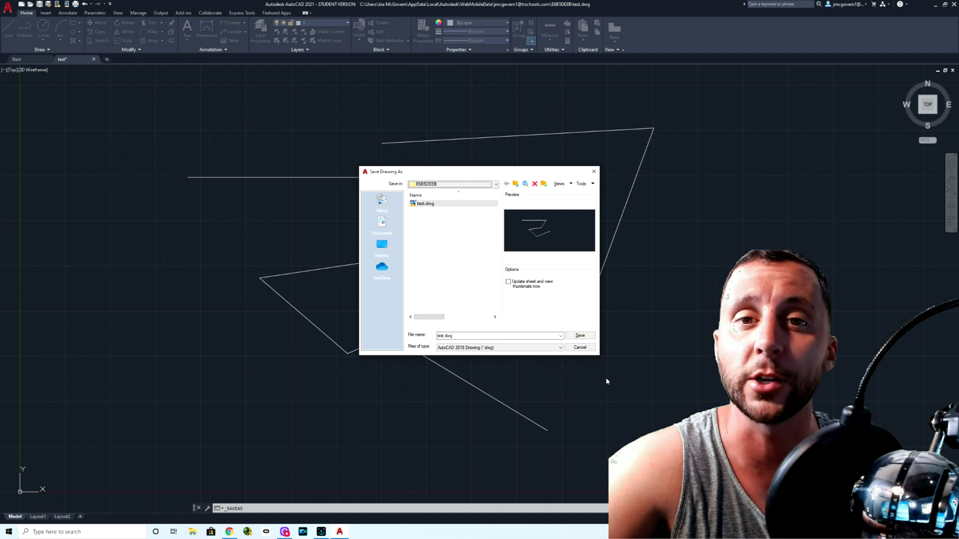
{"action": "left_click", "coordinate": [588, 349]}
Save the drawing to AutoCAD Web & Mobile, overwriting the existing test.dwg
{"action": "left_click", "coordinate": [9, 8]}
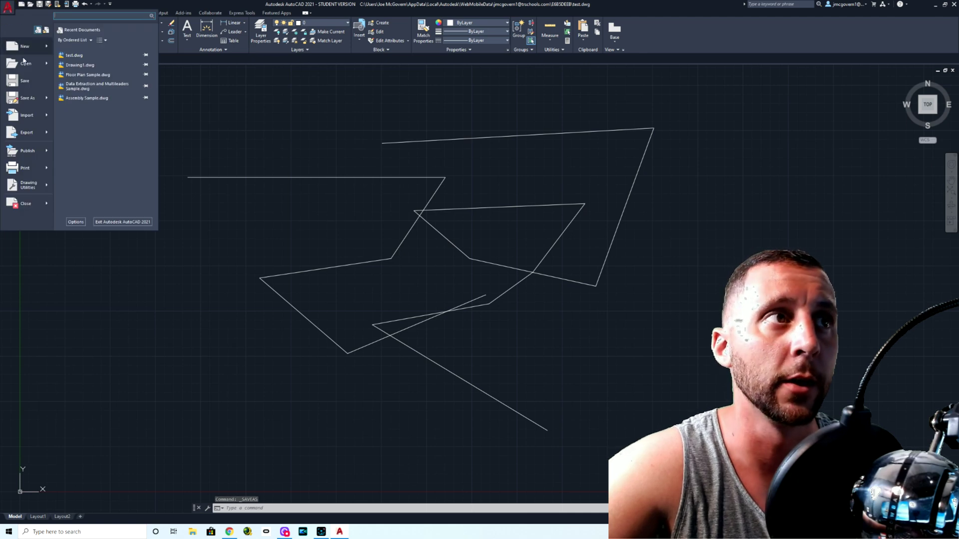
{"action": "mouse_move", "coordinate": [34, 110]}
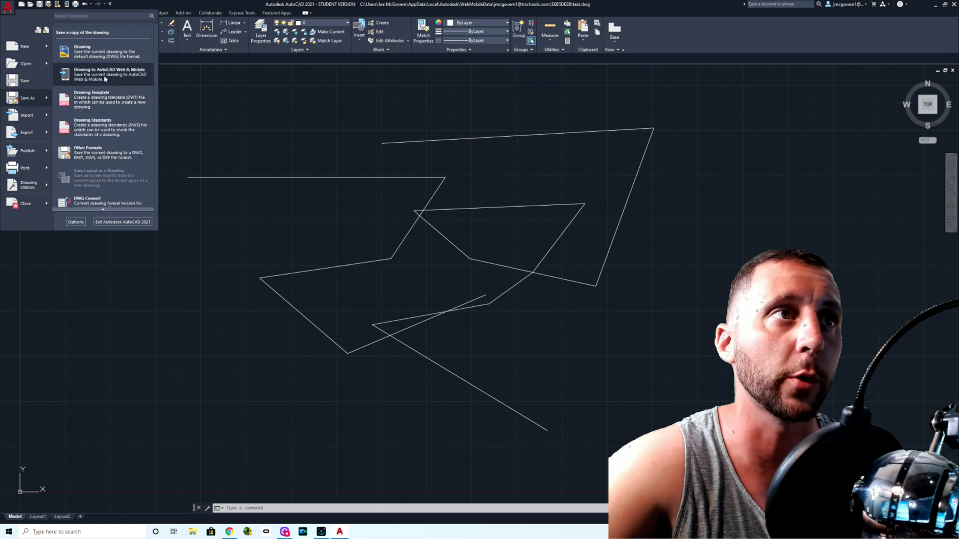
{"action": "left_click", "coordinate": [106, 78]}
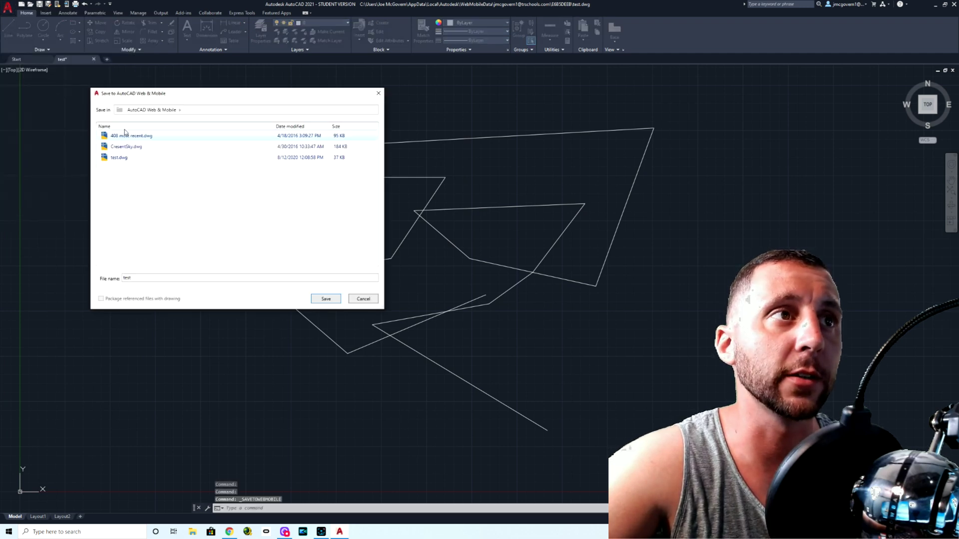
{"action": "left_click", "coordinate": [118, 158]}
{"action": "left_click", "coordinate": [326, 299]}
{"action": "left_click", "coordinate": [217, 223]}
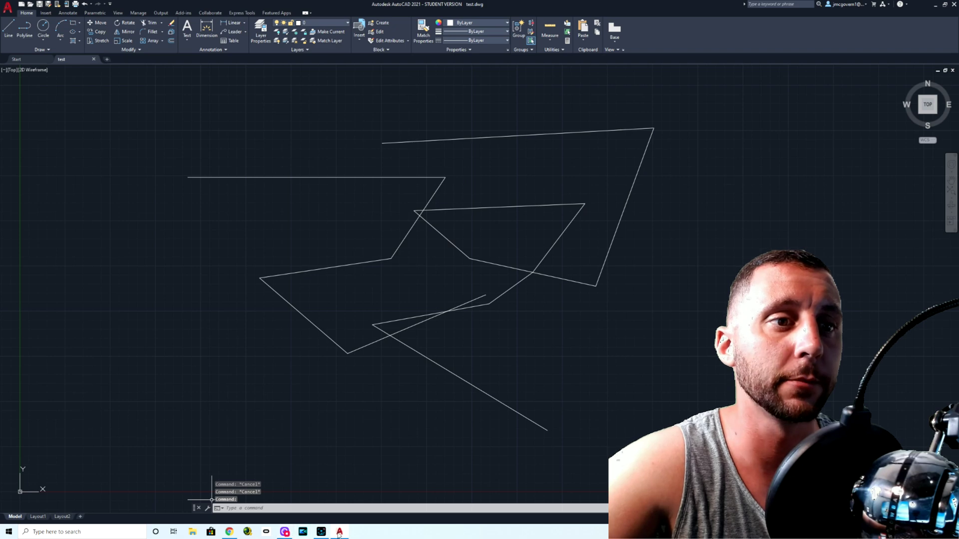
Switch to Chrome, refresh the AutoCAD Web & Mobile file list and open test.dwg in the web app
{"action": "left_click", "coordinate": [228, 532]}
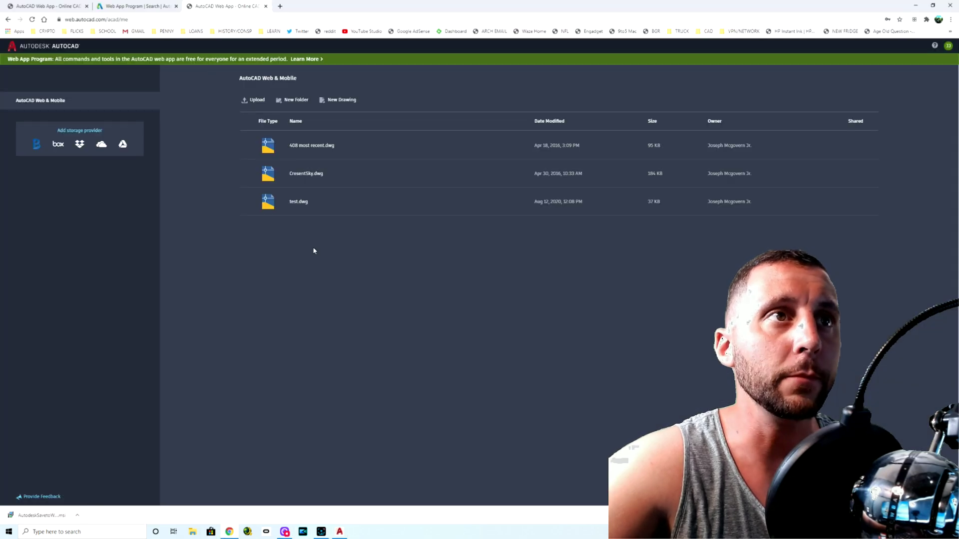
{"action": "left_click", "coordinate": [32, 19]}
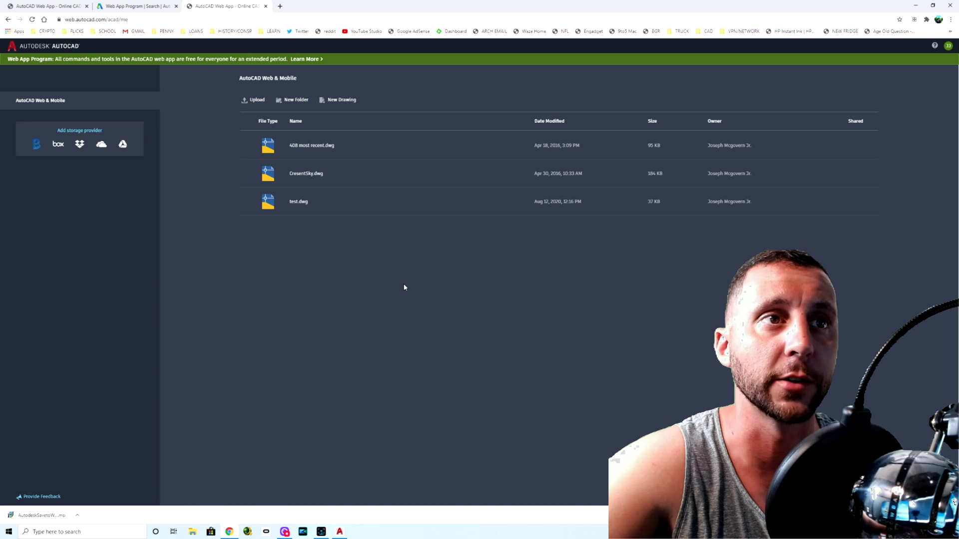
{"action": "left_click", "coordinate": [299, 204]}
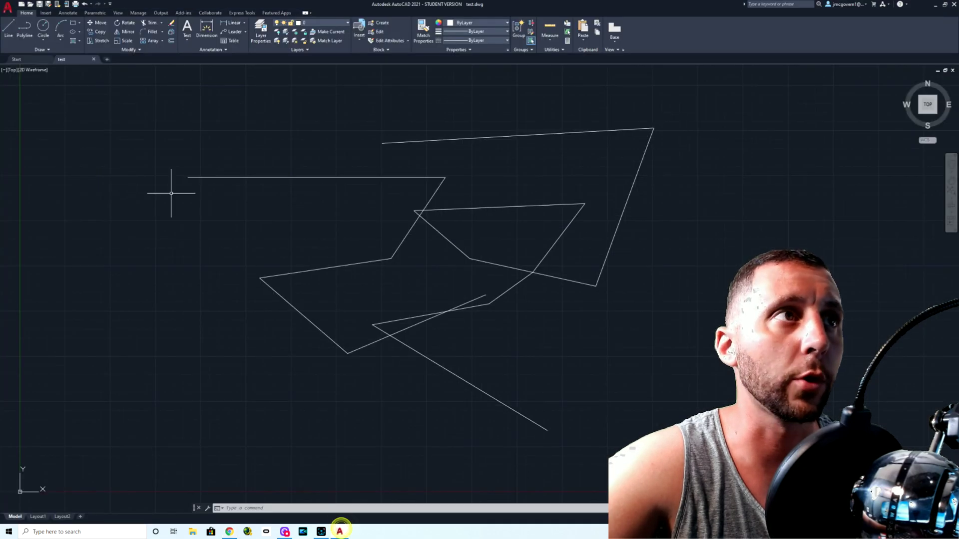
Close the test drawing in desktop AutoCAD
{"action": "left_click", "coordinate": [8, 9]}
{"action": "left_click", "coordinate": [265, 92]}
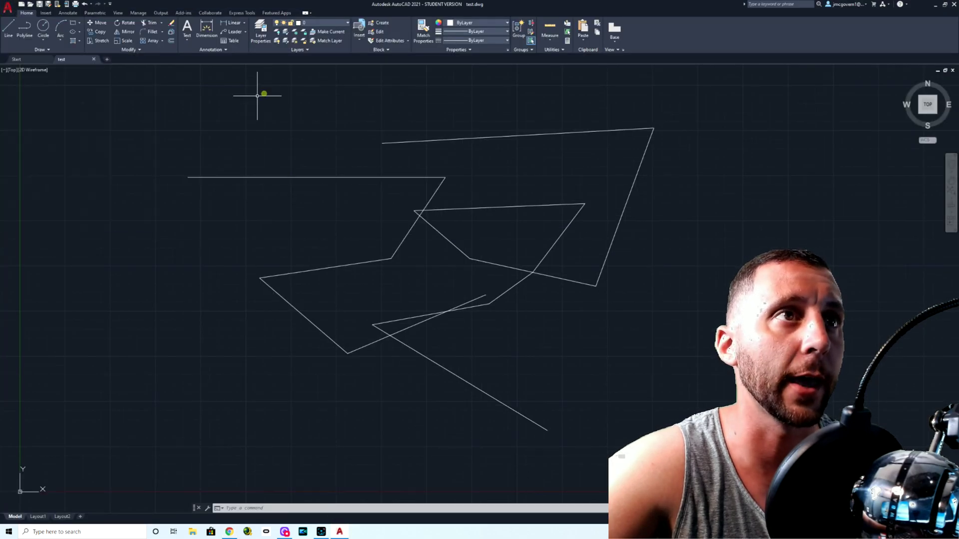
{"action": "left_click", "coordinate": [95, 60]}
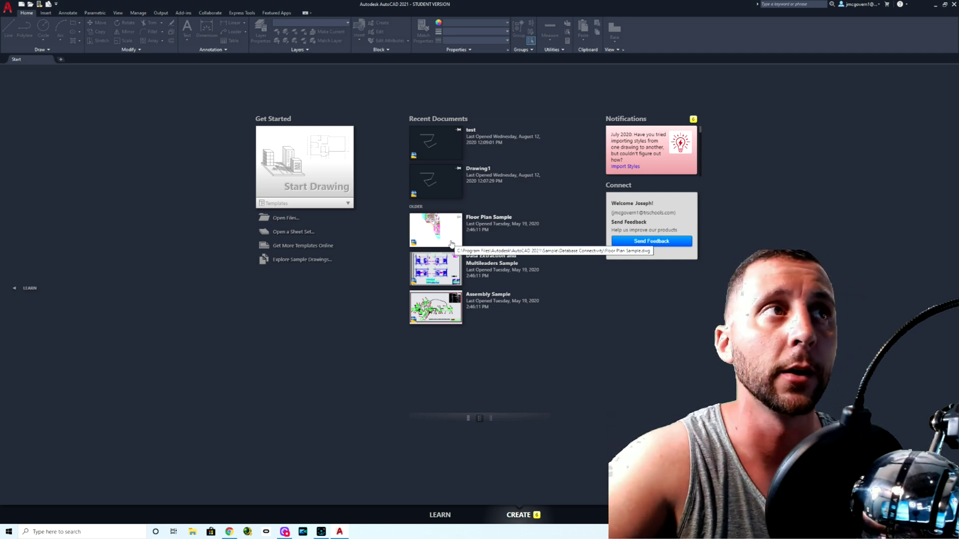
{"action": "left_click", "coordinate": [9, 11]}
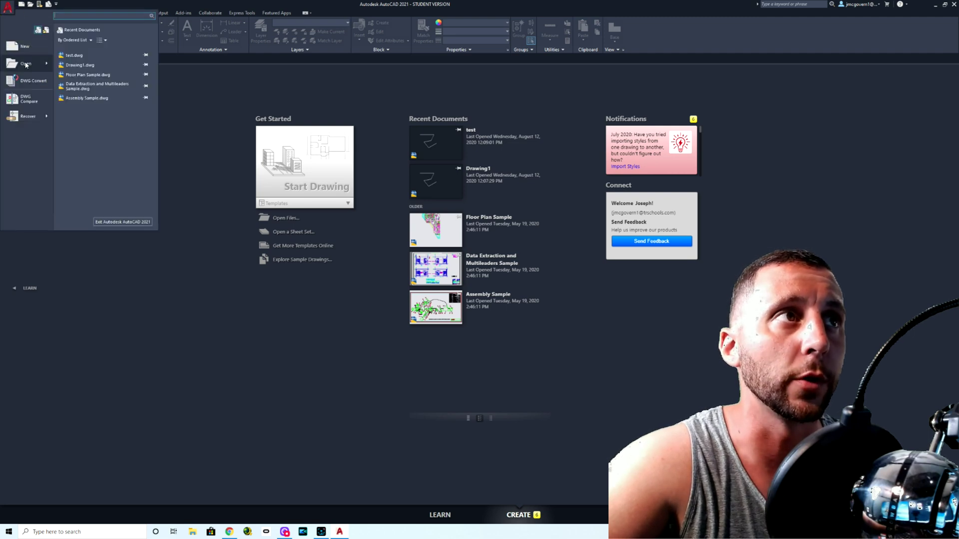
{"action": "mouse_move", "coordinate": [26, 64]}
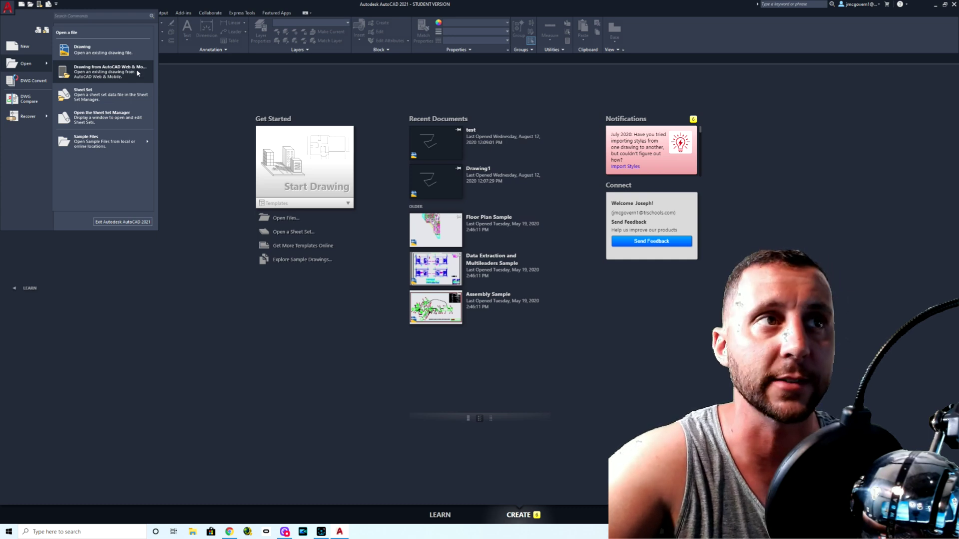
{"action": "left_click", "coordinate": [192, 267]}
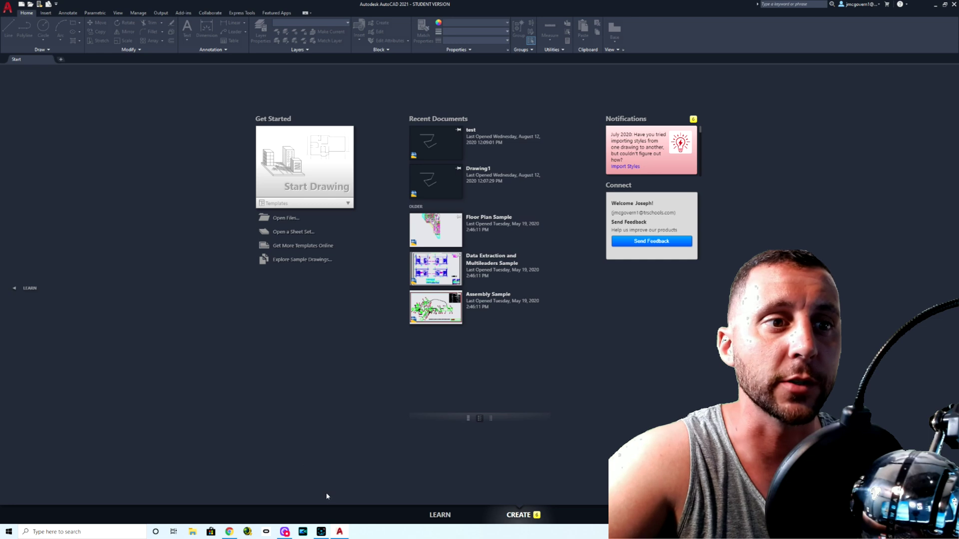
Switch to the web app and delete the added zigzag lines together with the original shape's last segment from test.dwg
{"action": "left_click", "coordinate": [230, 530]}
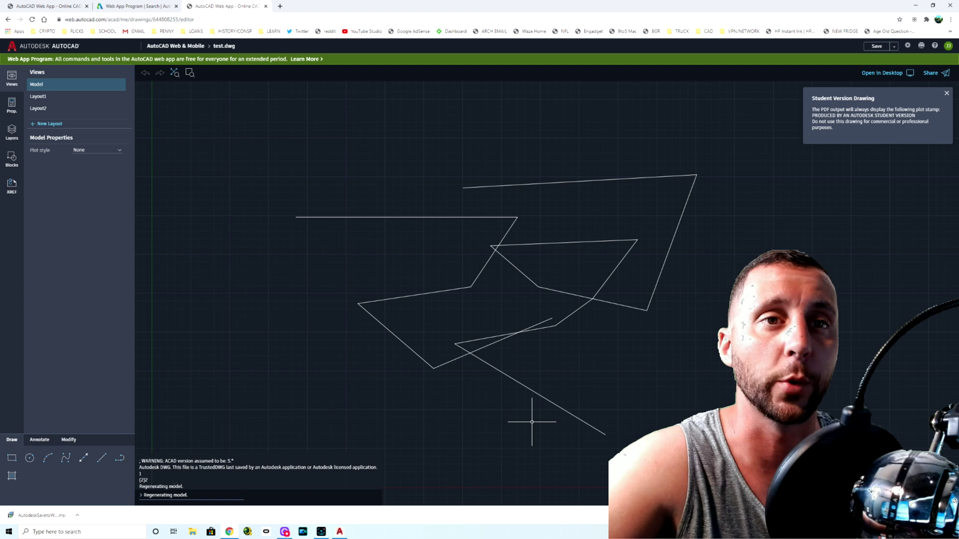
{"action": "left_click", "coordinate": [543, 398]}
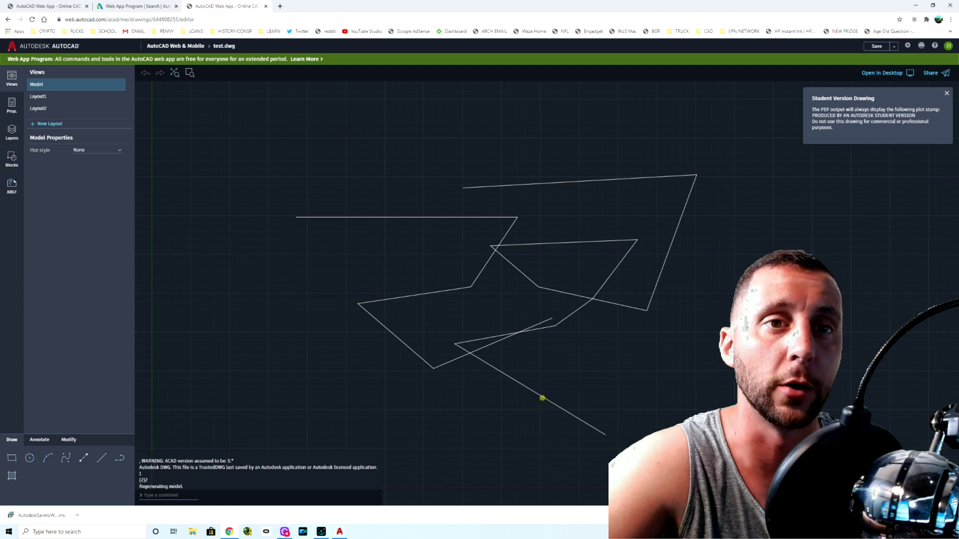
{"action": "key", "text": "Delete"}
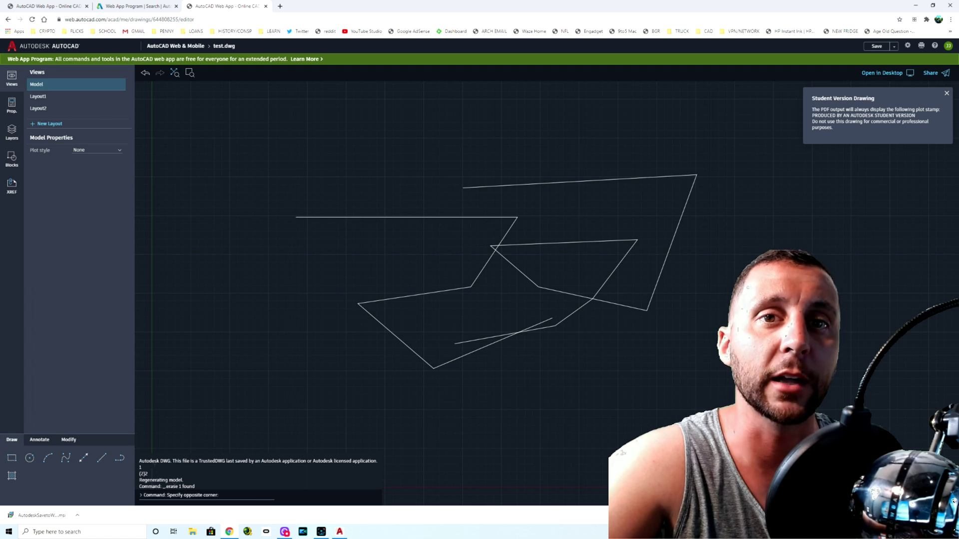
{"action": "left_click", "coordinate": [733, 424]}
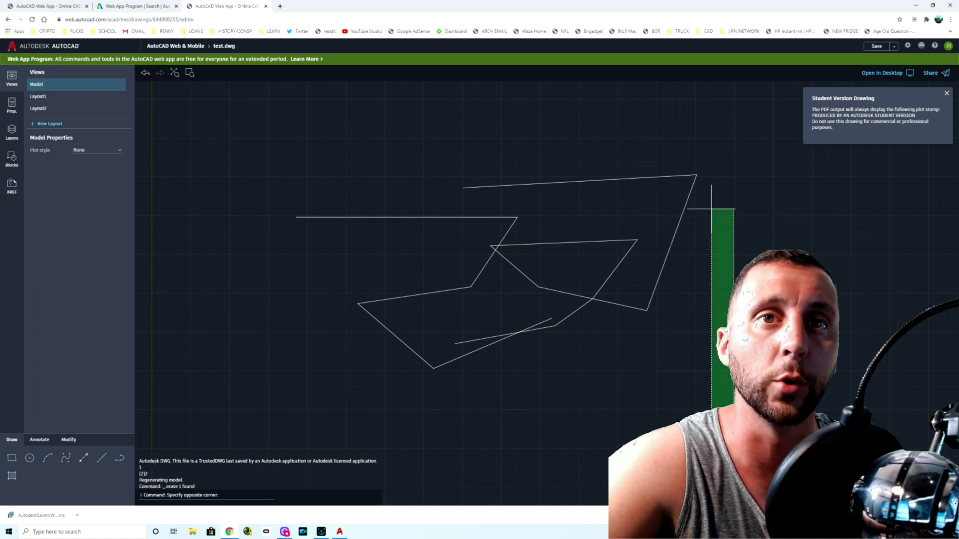
{"action": "left_click", "coordinate": [535, 134]}
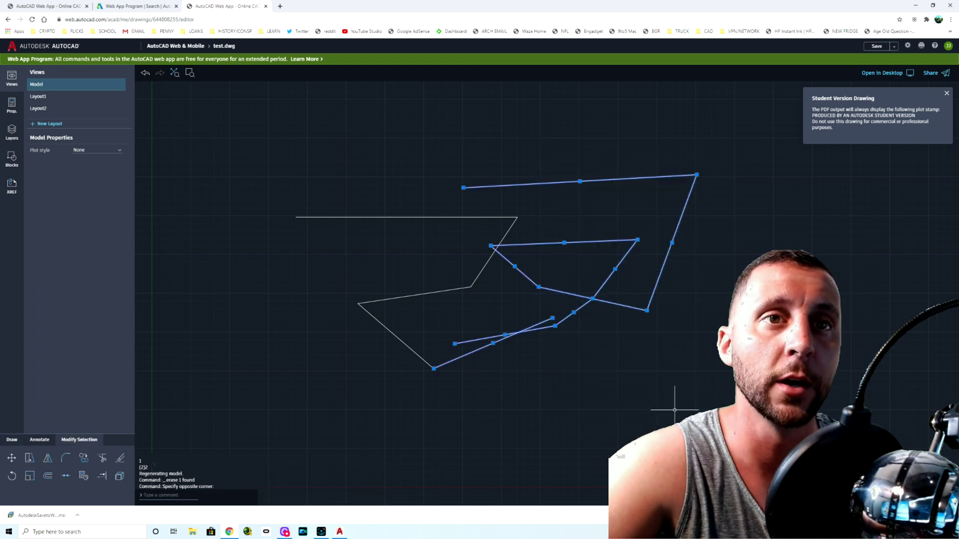
{"action": "key", "text": "Delete"}
{"action": "left_click", "coordinate": [563, 150]}
{"action": "left_click", "coordinate": [273, 412]}
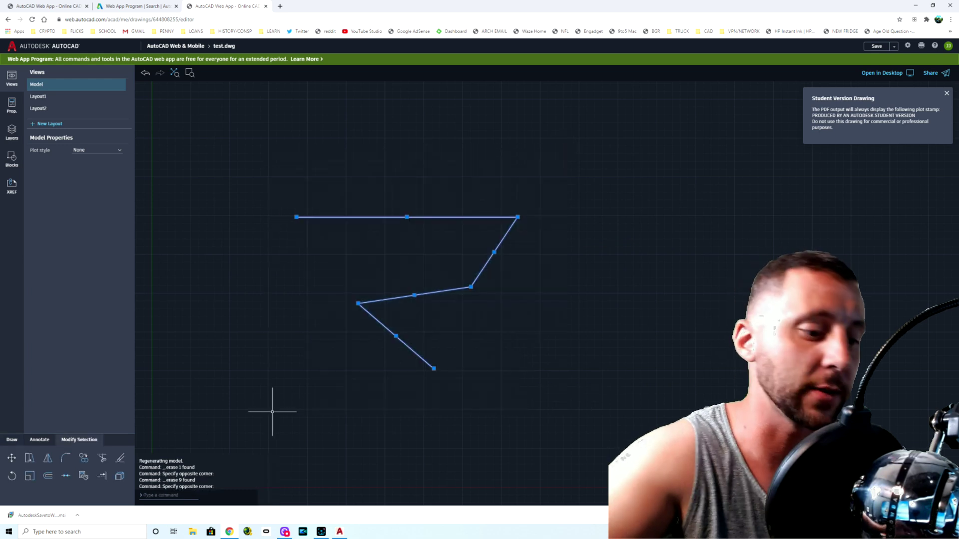
{"action": "type", "text": "move"}
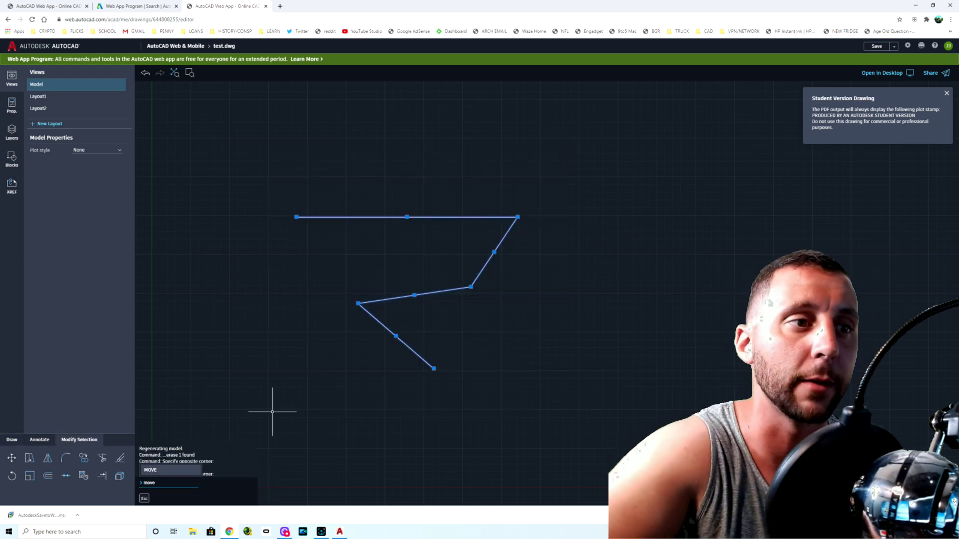
{"action": "key", "text": "Return"}
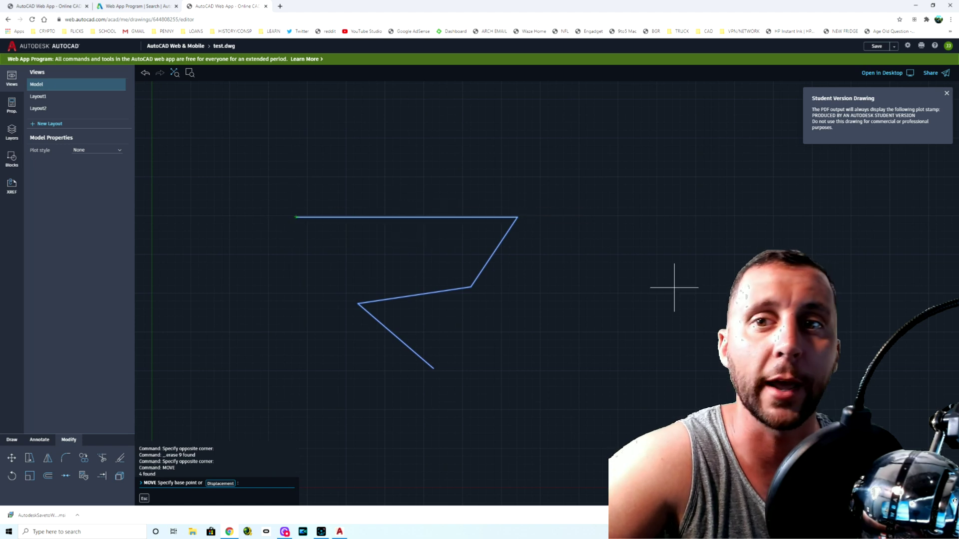
{"action": "key", "text": "Escape"}
{"action": "key", "text": "Escape"}
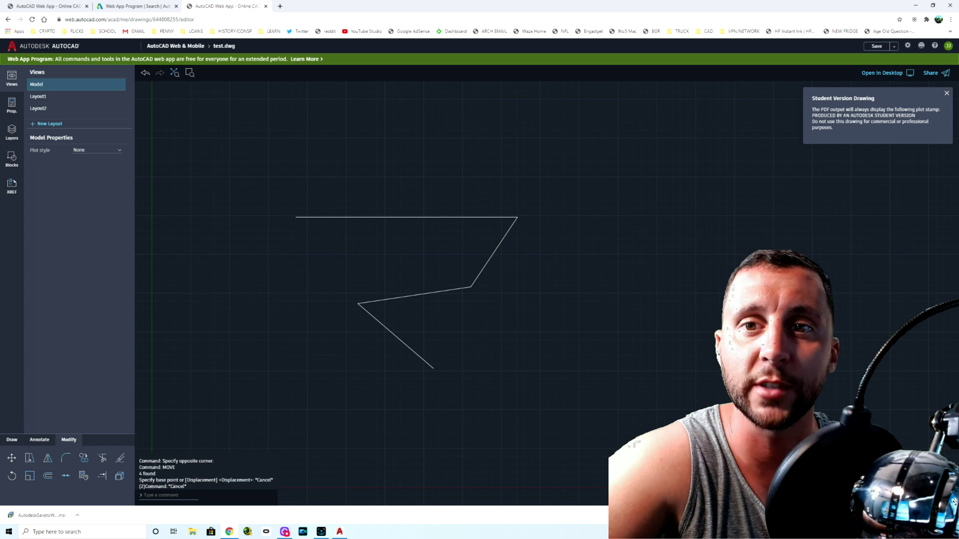
Move the whole four-line shape 5 units horizontally to the right, using the top line's midpoint as the base point
{"action": "right_click", "coordinate": [825, 308], "text": "shift"}
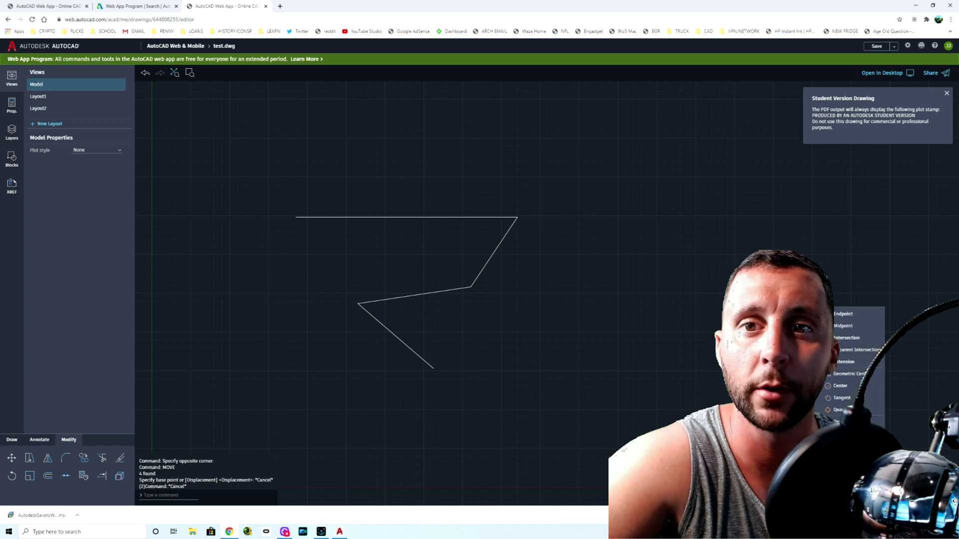
{"action": "left_click", "coordinate": [848, 326]}
{"action": "left_click", "coordinate": [545, 184]}
{"action": "left_click", "coordinate": [313, 457]}
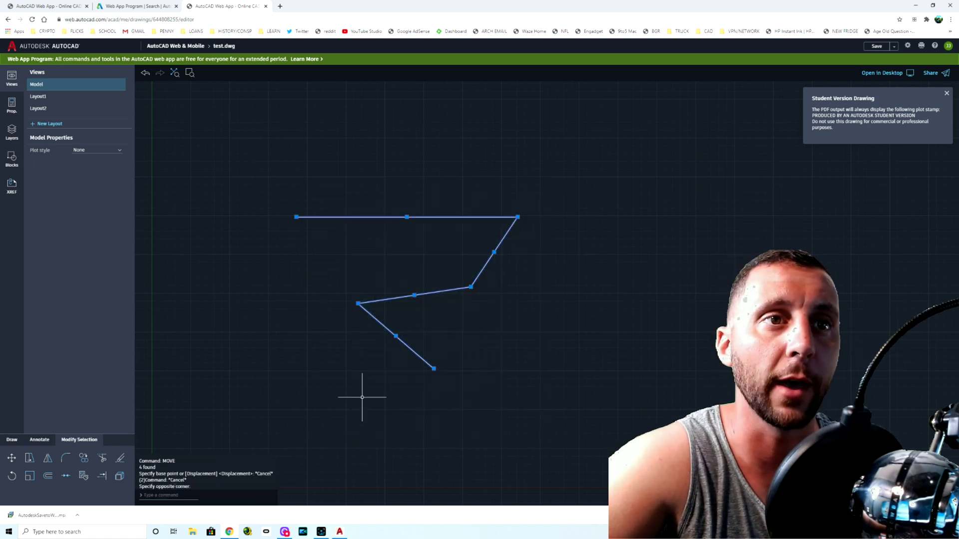
{"action": "type", "text": "m"}
{"action": "key", "text": "Return"}
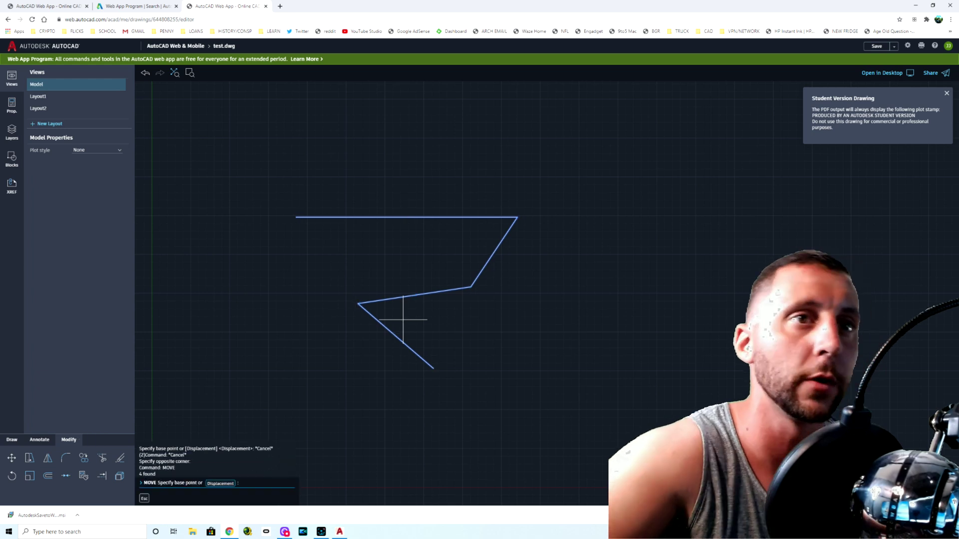
{"action": "left_click", "coordinate": [406, 216]}
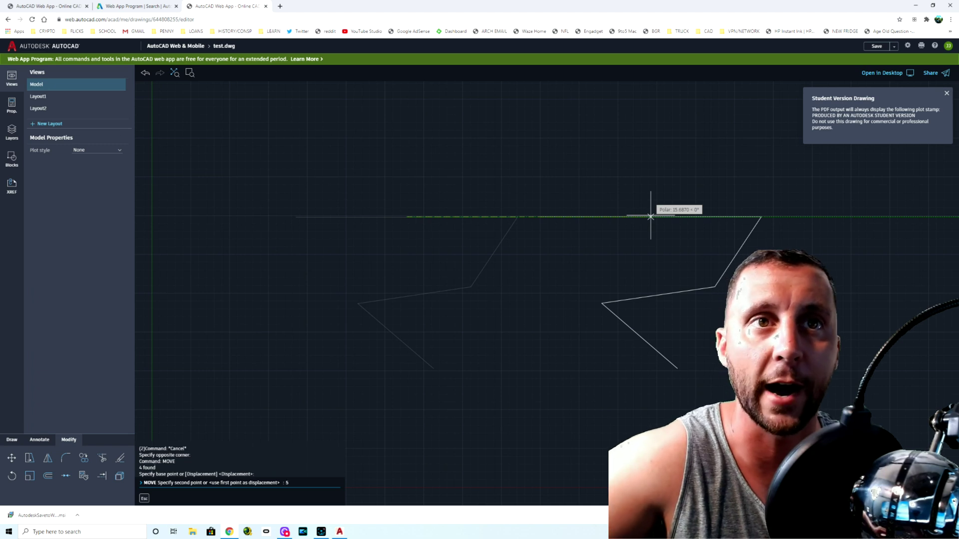
{"action": "type", "text": "5"}
{"action": "key", "text": "Return"}
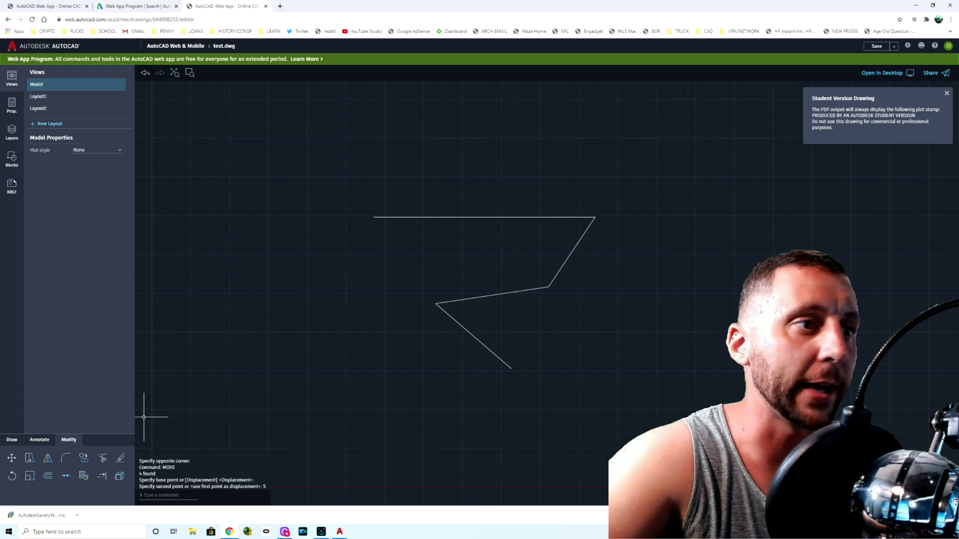
Draw a vertical line starting at coordinates 10,10 with a length of 15 and an angle of 90 degrees
{"action": "left_click", "coordinate": [11, 439]}
{"action": "left_click", "coordinate": [52, 461]}
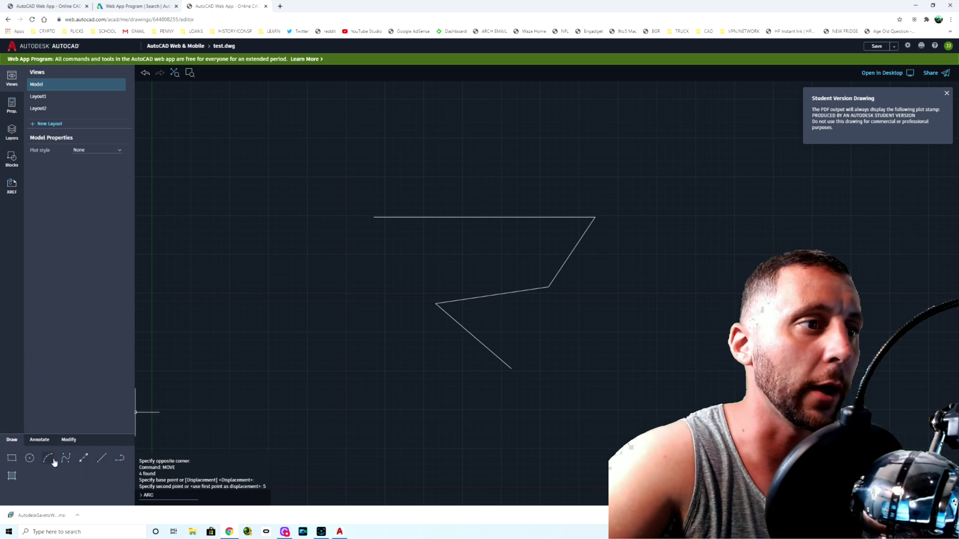
{"action": "left_click", "coordinate": [102, 458]}
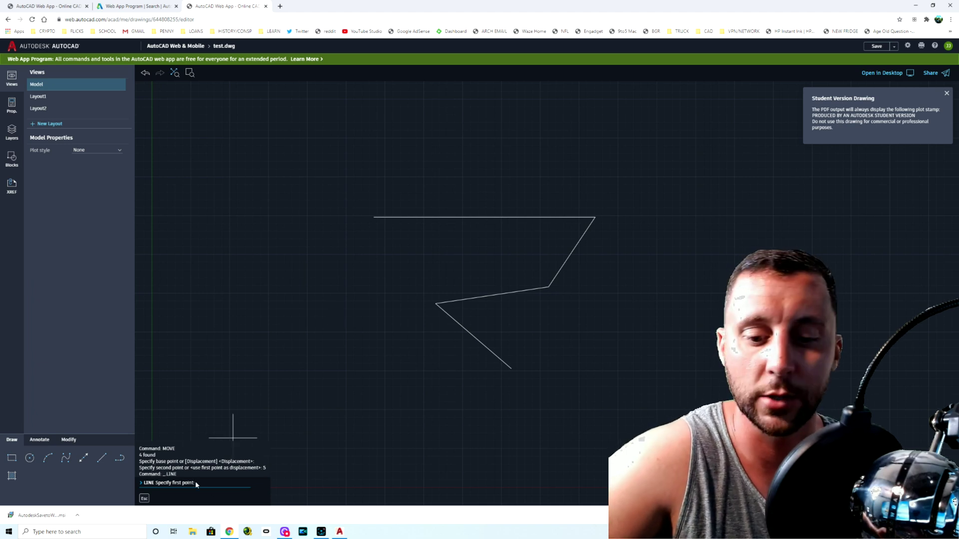
{"action": "type", "text": "10,"}
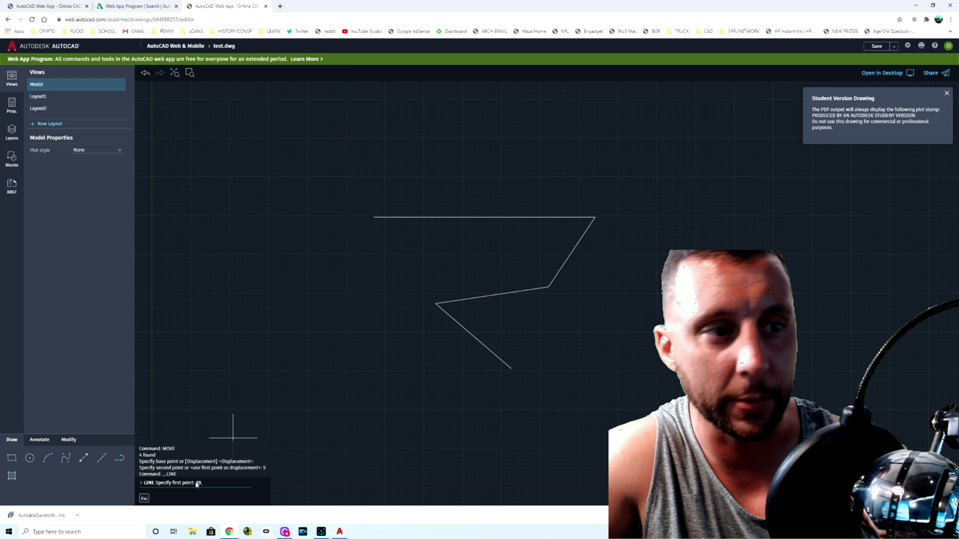
{"action": "type", "text": "10"}
{"action": "key", "text": "Return"}
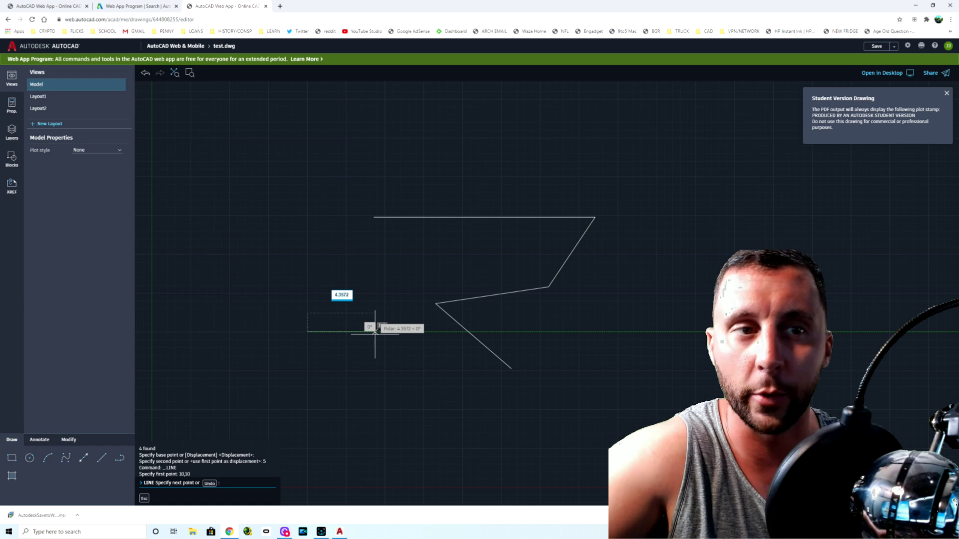
{"action": "type", "text": "15"}
{"action": "key", "text": "Tab"}
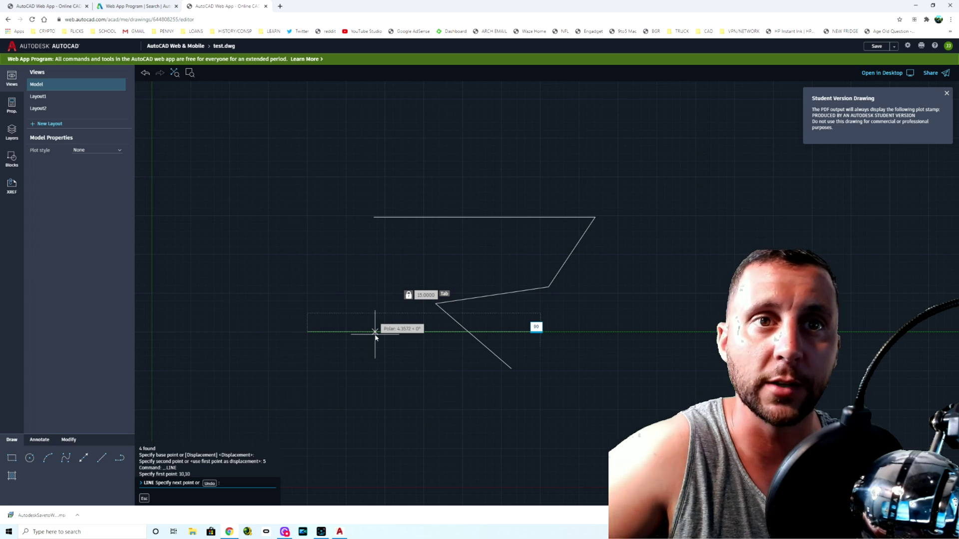
{"action": "type", "text": "90"}
{"action": "key", "text": "Return"}
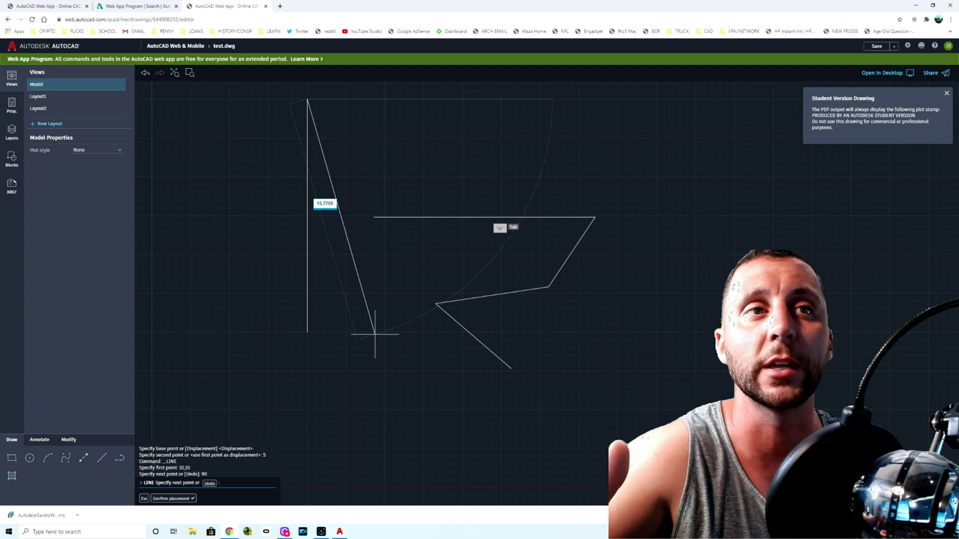
{"action": "key", "text": "Escape"}
{"action": "key", "text": "Escape"}
{"action": "key", "text": "Escape"}
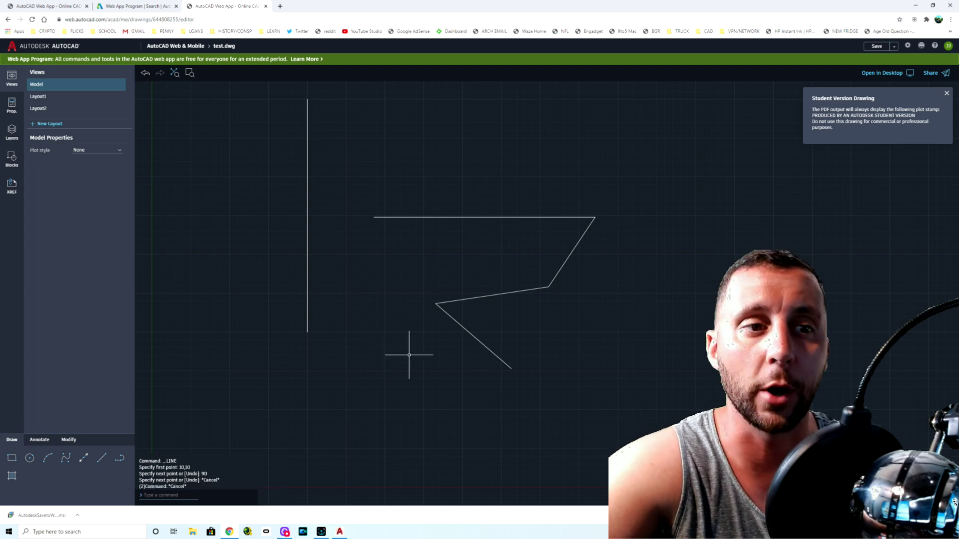
Switch to desktop AutoCAD and create a new blank drawing from the default template
{"action": "left_click", "coordinate": [340, 532]}
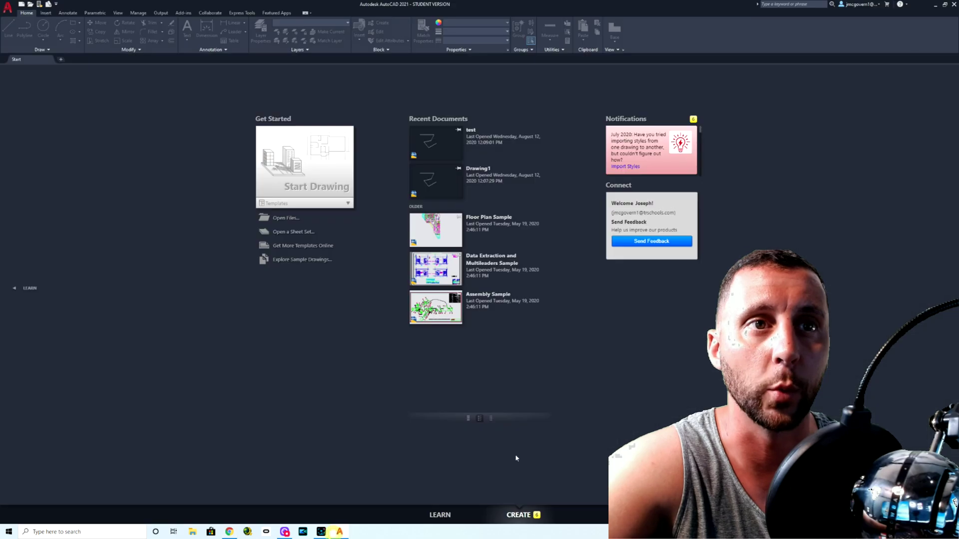
{"action": "left_click", "coordinate": [7, 7]}
{"action": "left_click", "coordinate": [20, 44]}
{"action": "left_click", "coordinate": [455, 269]}
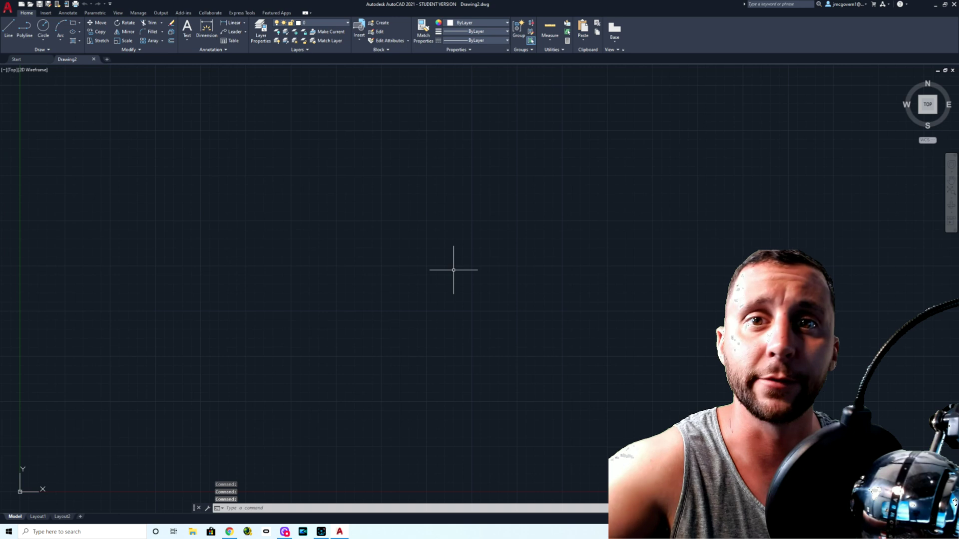
{"action": "left_click", "coordinate": [387, 509]}
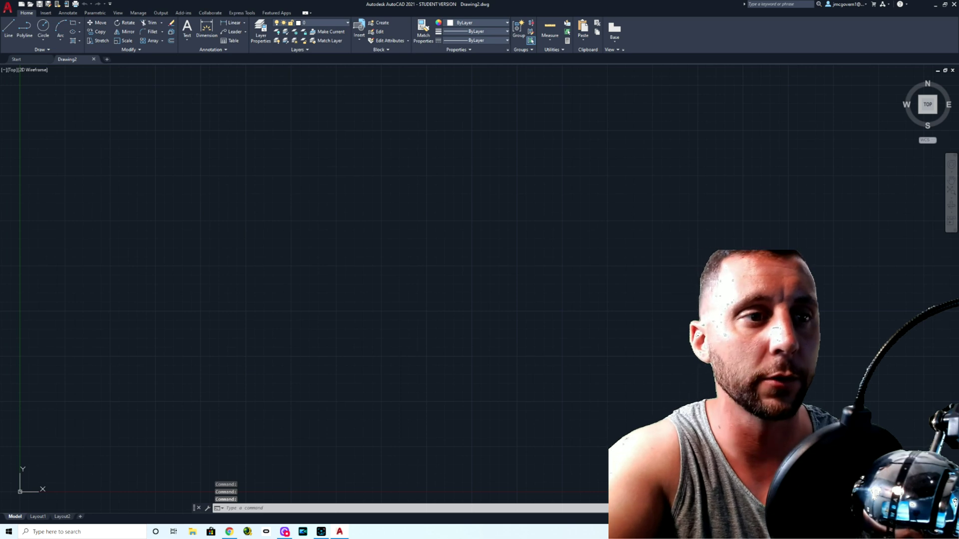
{"action": "left_click", "coordinate": [8, 29]}
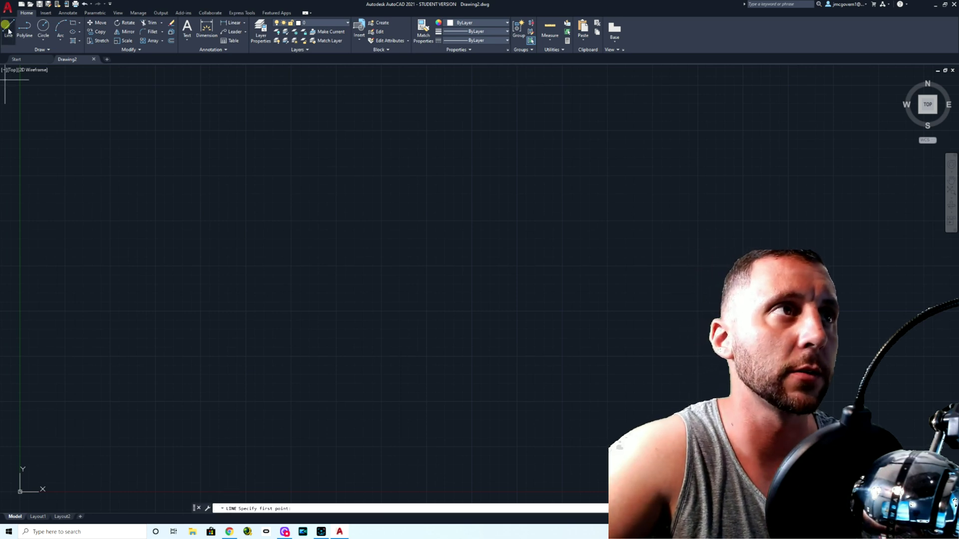
{"action": "left_click", "coordinate": [260, 161]}
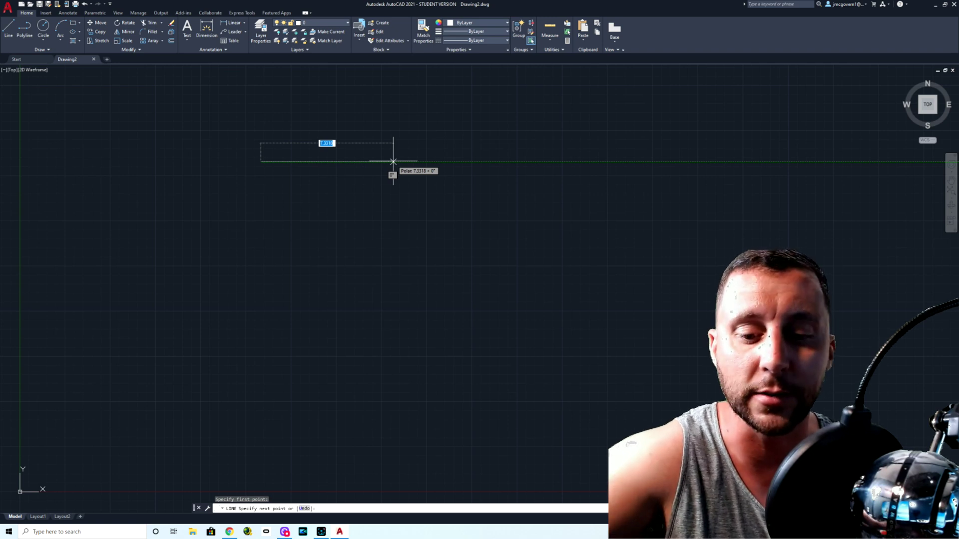
{"action": "type", "text": "15"}
{"action": "key", "text": "Tab"}
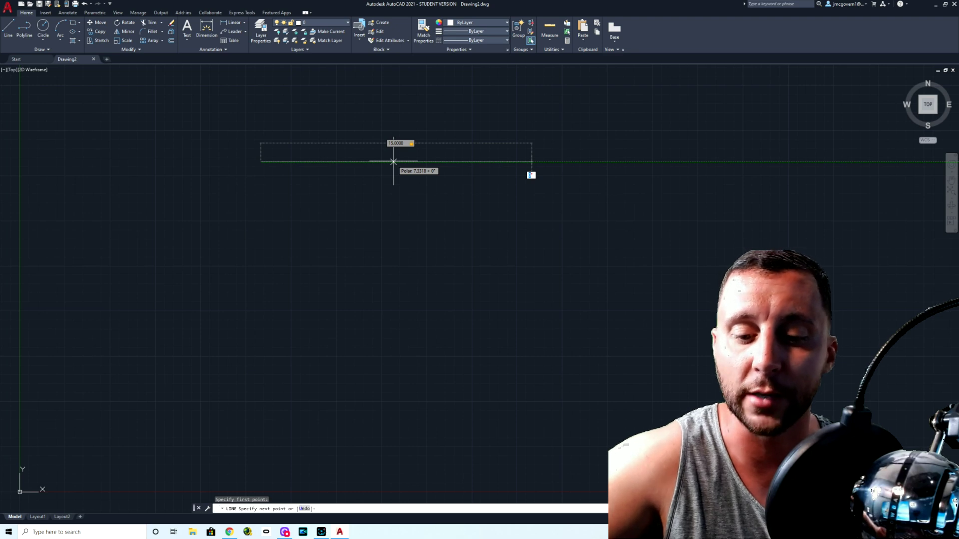
{"action": "key", "text": "Escape"}
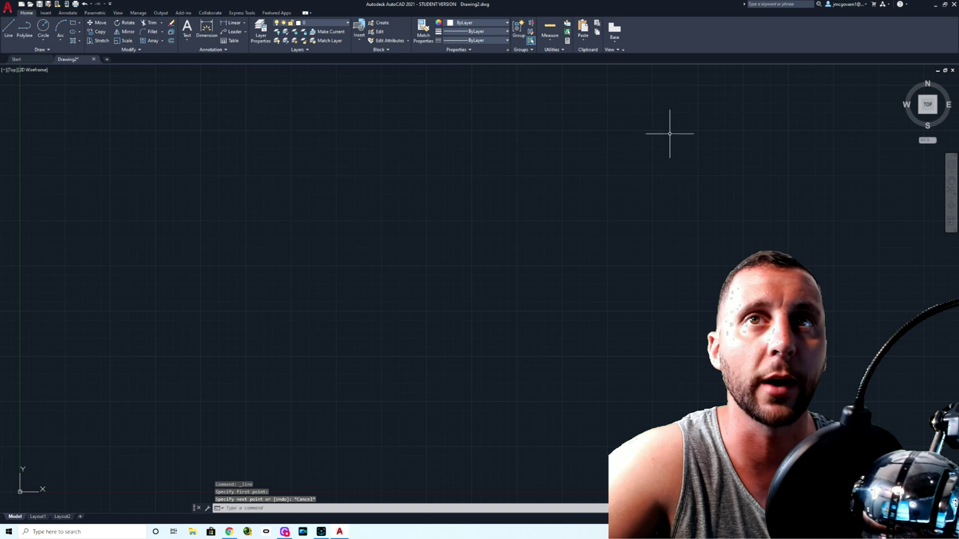
Switch back to the web app and dimension the shape's top horizontal line, placing the dimension above it
{"action": "left_click", "coordinate": [935, 8]}
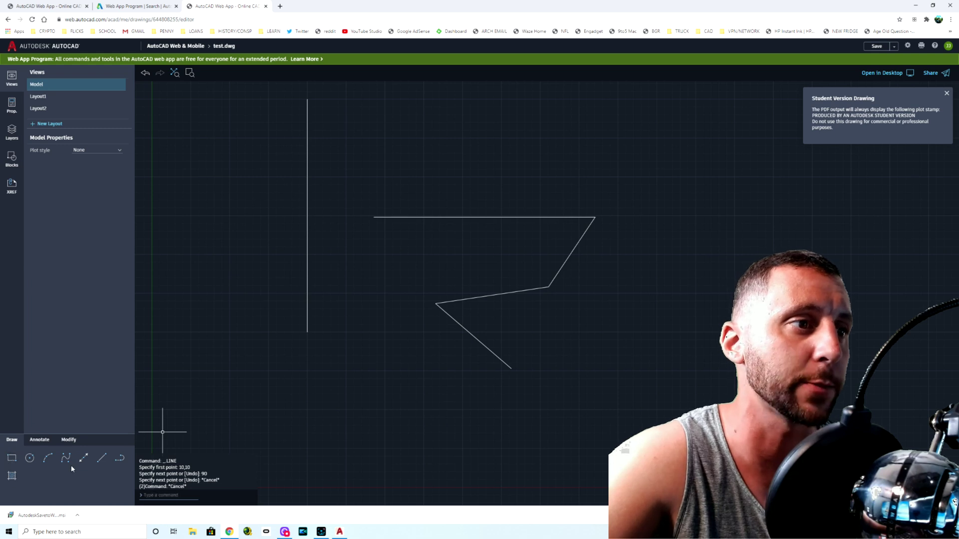
{"action": "left_click", "coordinate": [42, 442]}
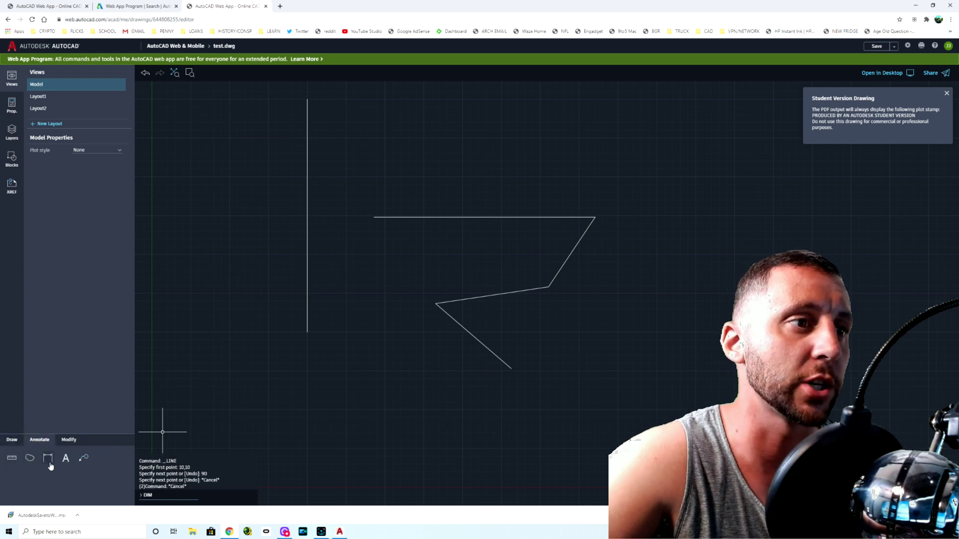
{"action": "left_click", "coordinate": [48, 459]}
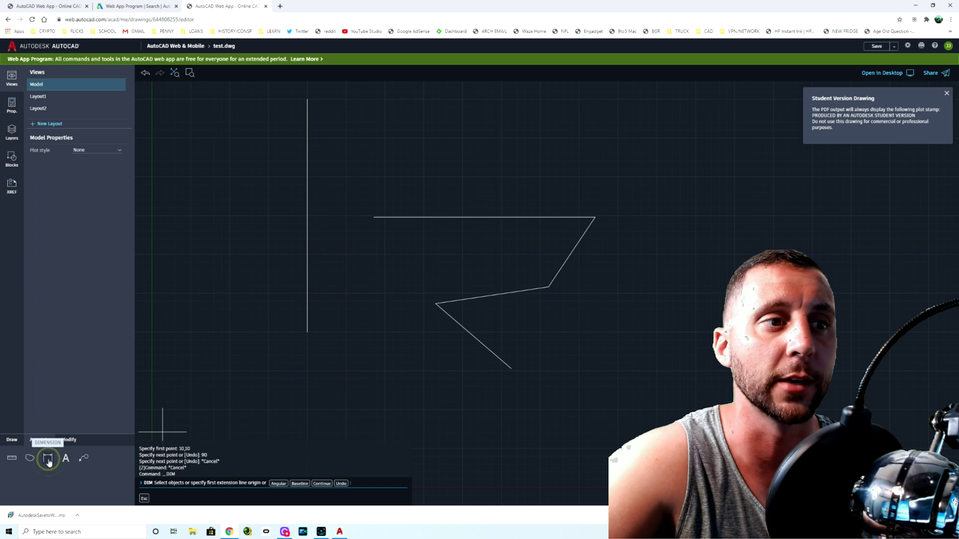
{"action": "left_click", "coordinate": [375, 216]}
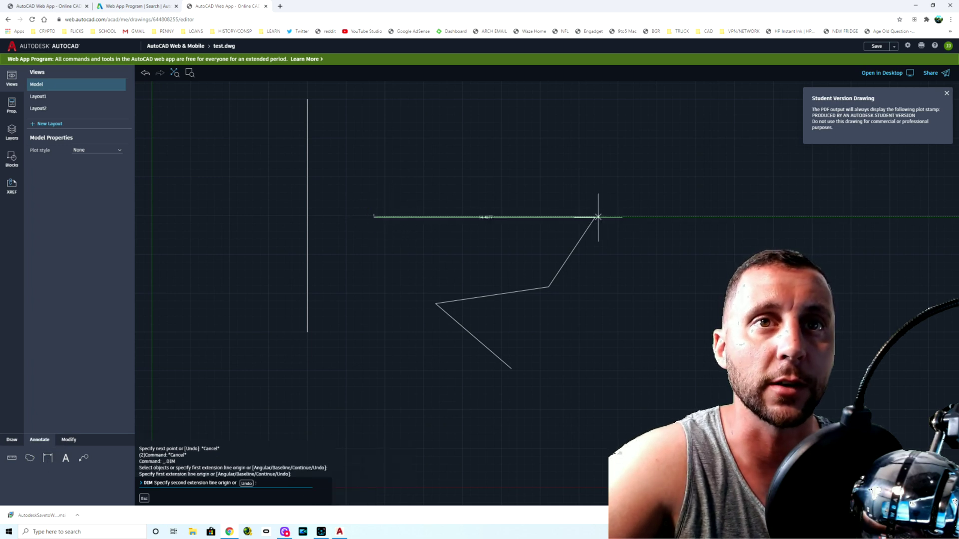
{"action": "left_click", "coordinate": [594, 218]}
{"action": "left_click", "coordinate": [572, 175]}
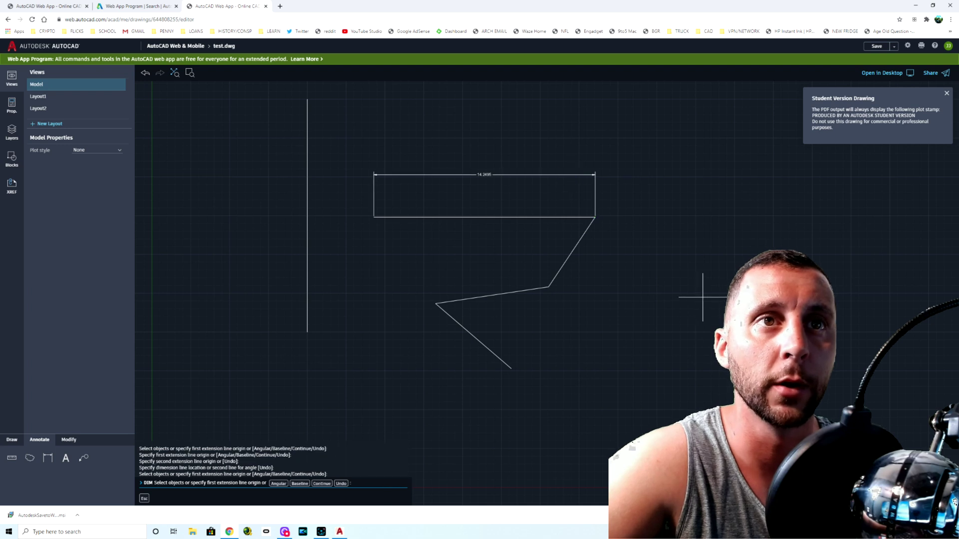
{"action": "scroll", "coordinate": [600, 213], "scroll_direction": "up", "scroll_amount": 3}
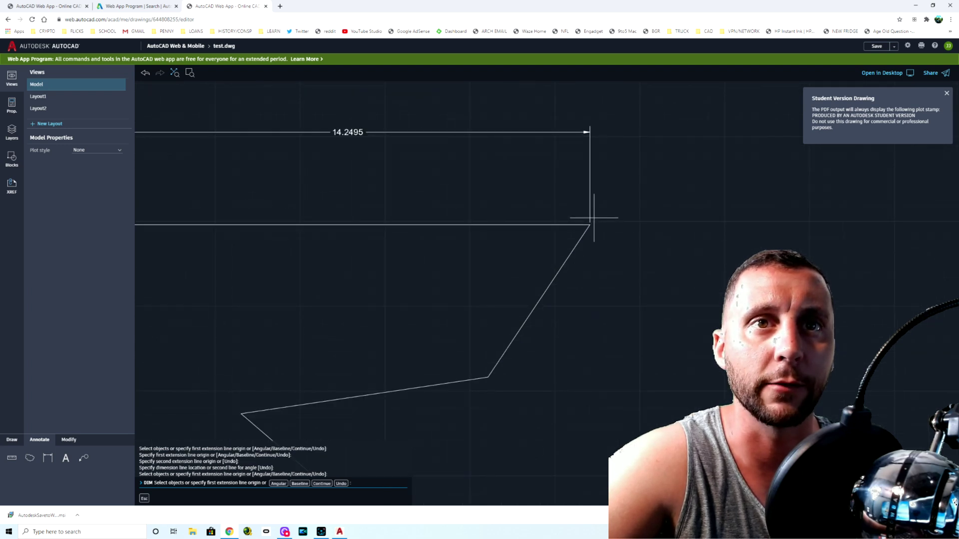
{"action": "scroll", "coordinate": [609, 235], "scroll_direction": "down", "scroll_amount": 1}
{"action": "scroll", "coordinate": [610, 238], "scroll_direction": "down", "scroll_amount": 4}
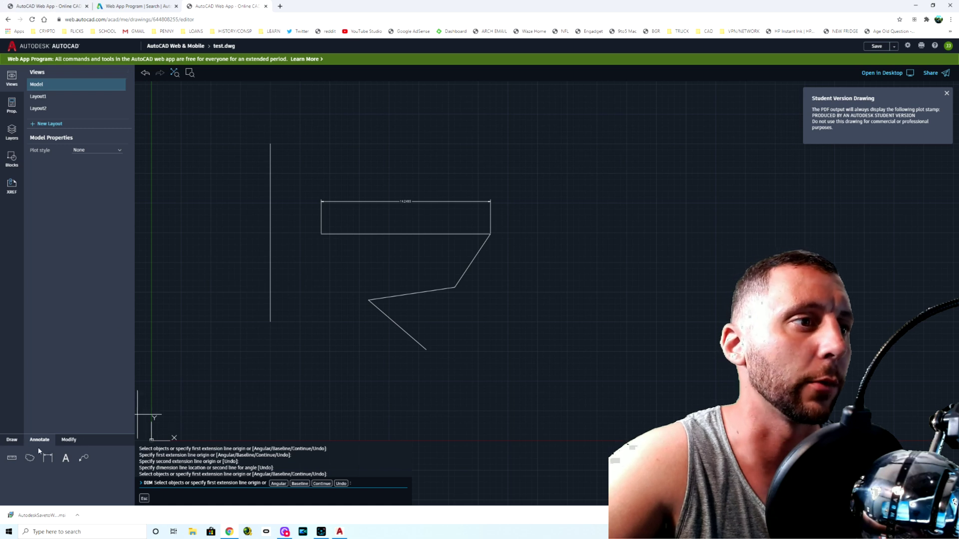
Draw a horizontal line 15 units long to the right of the existing shape
{"action": "left_click", "coordinate": [12, 440]}
{"action": "left_click", "coordinate": [99, 460]}
{"action": "left_click", "coordinate": [532, 270]}
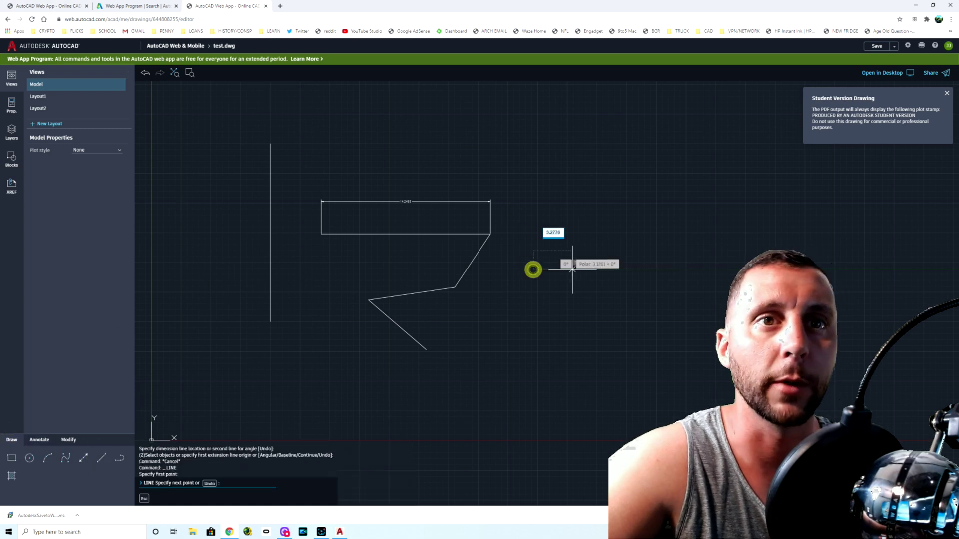
{"action": "type", "text": "1"}
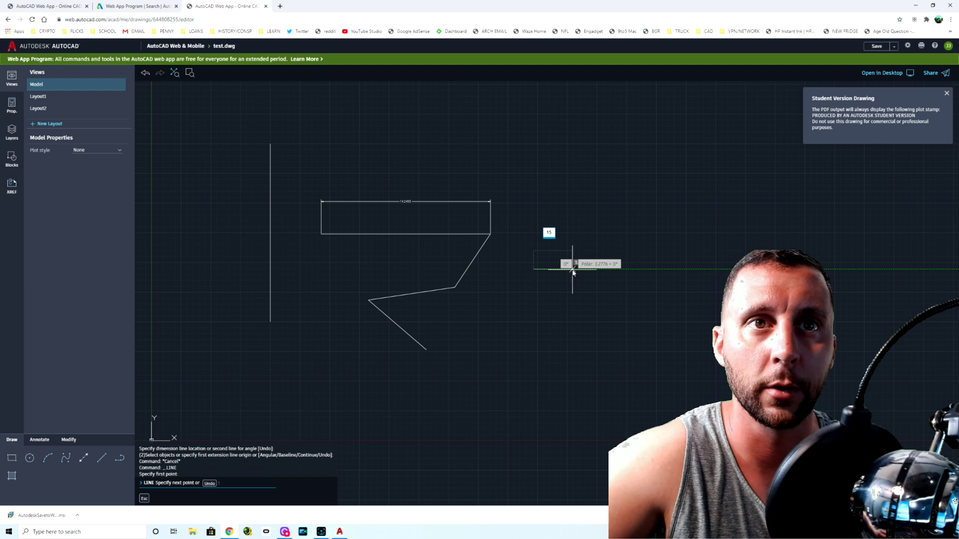
{"action": "type", "text": "5"}
{"action": "key", "text": "Tab"}
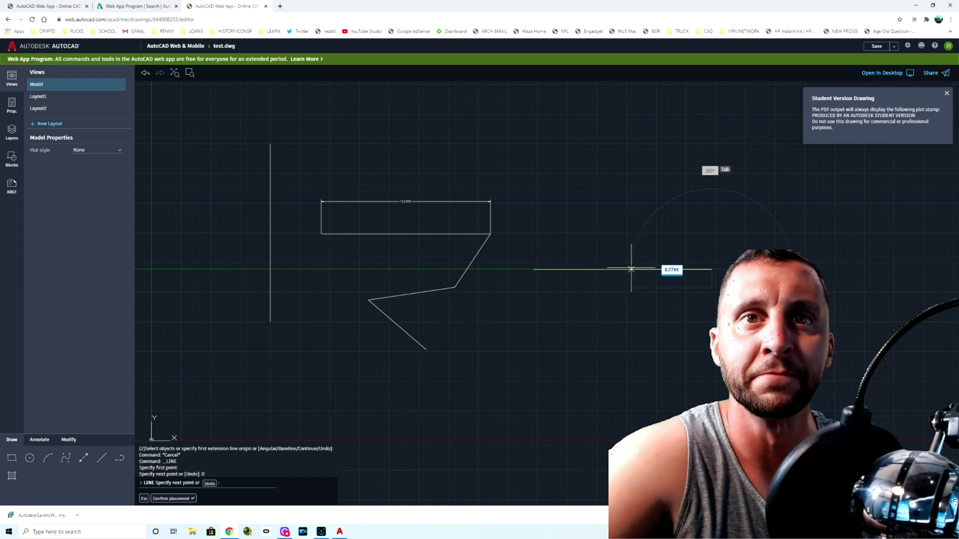
{"action": "key", "text": "Return"}
{"action": "key", "text": "Escape"}
{"action": "key", "text": "Escape"}
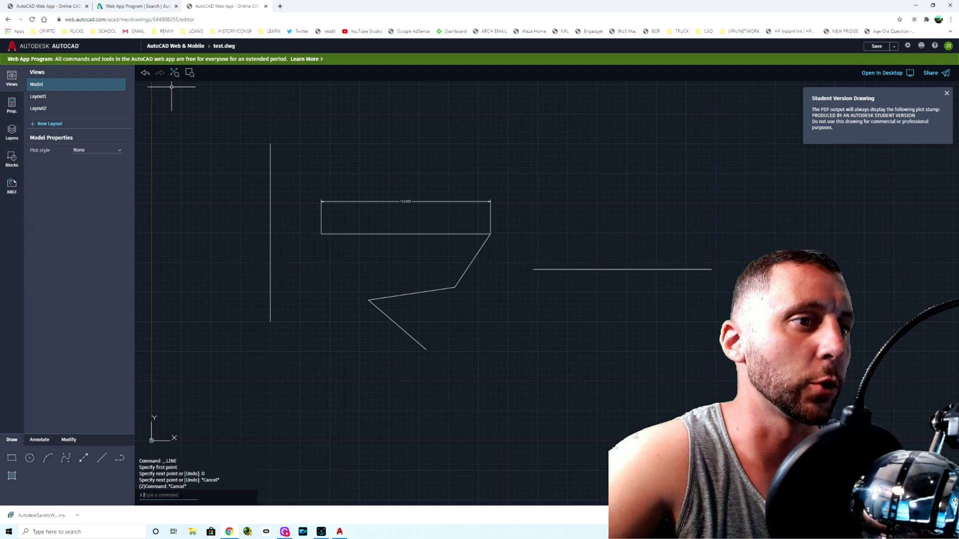
Dimension the separate horizontal line from end to end with the DIM command, placing the dimension above it
{"action": "type", "text": "dim"}
{"action": "key", "text": "Return"}
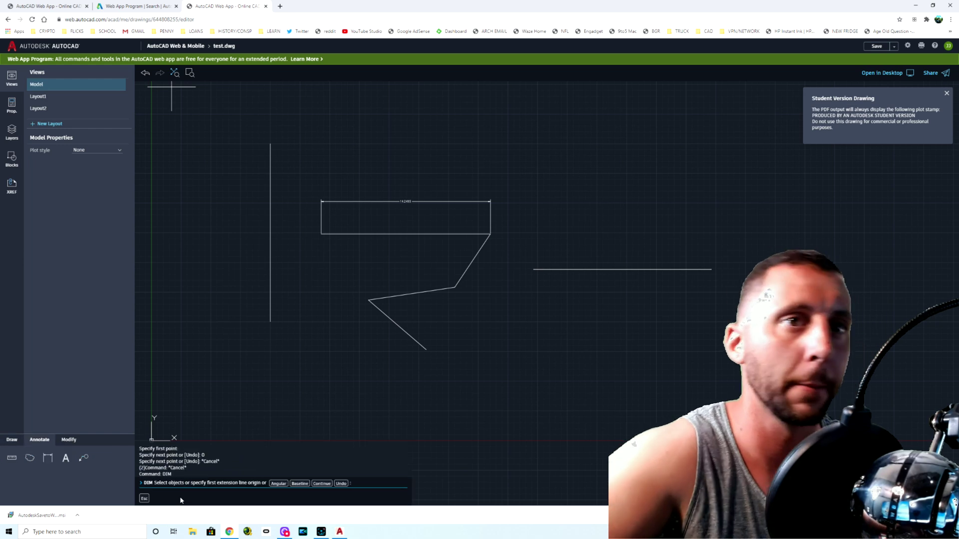
{"action": "left_click", "coordinate": [534, 269]}
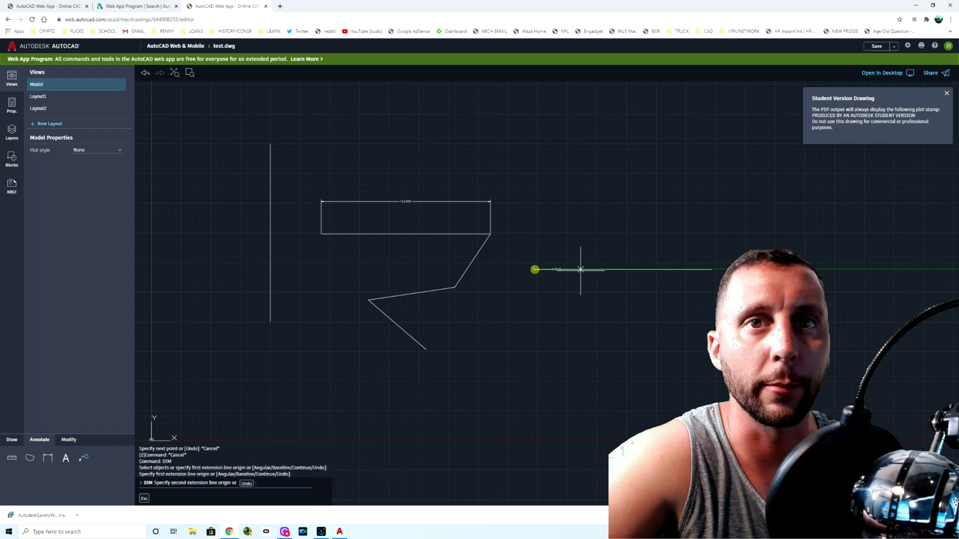
{"action": "left_click", "coordinate": [712, 270]}
{"action": "left_click", "coordinate": [704, 230]}
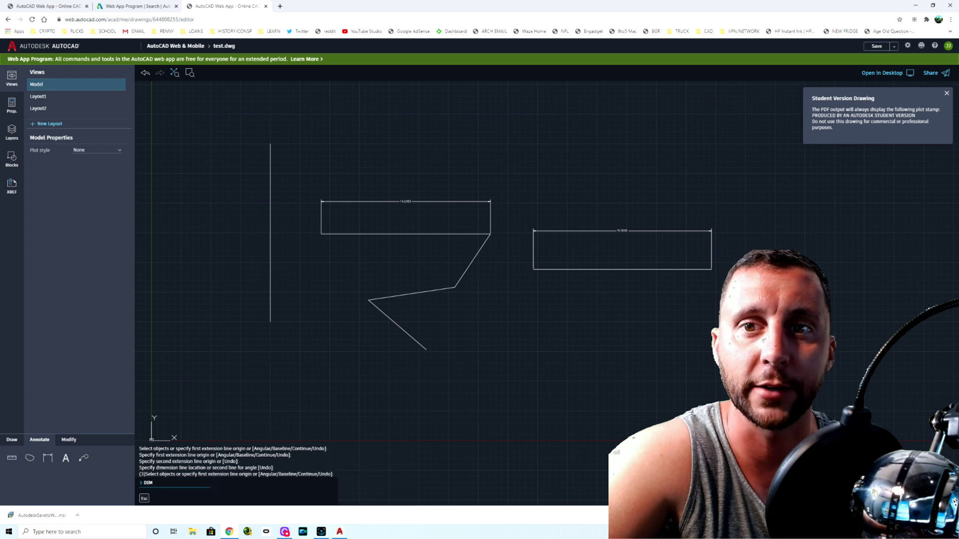
{"action": "left_click", "coordinate": [47, 460]}
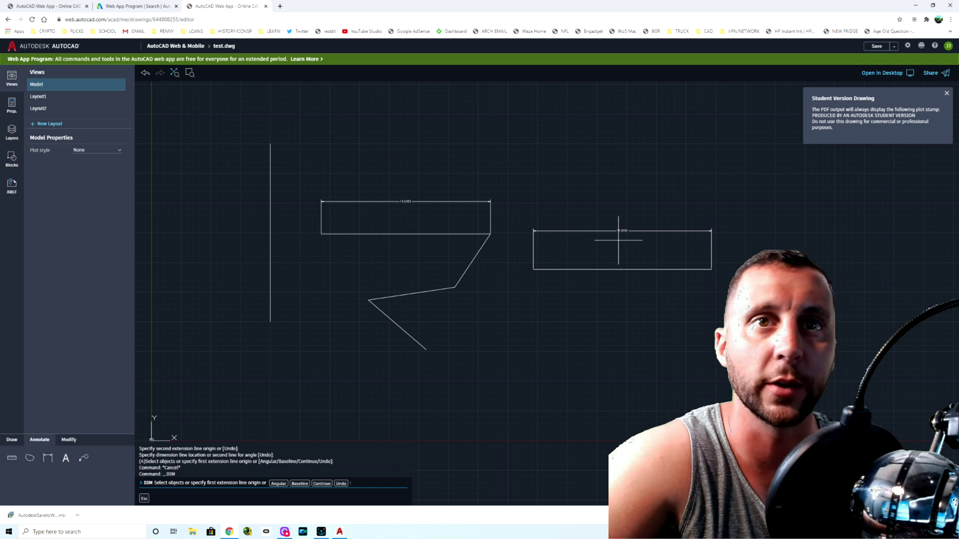
{"action": "scroll", "coordinate": [649, 222], "scroll_direction": "up", "scroll_amount": 3}
{"action": "scroll", "coordinate": [646, 227], "scroll_direction": "down", "scroll_amount": 3}
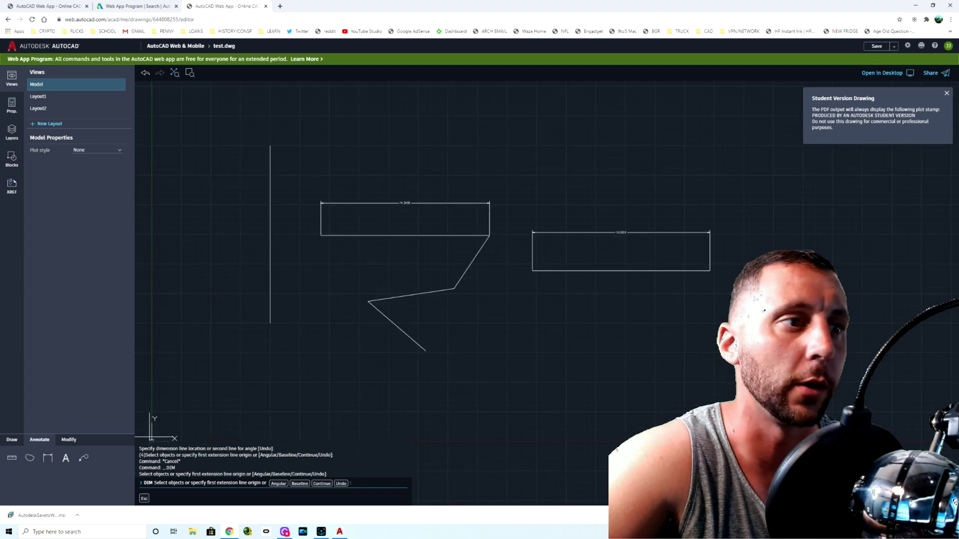
{"action": "left_click", "coordinate": [13, 440]}
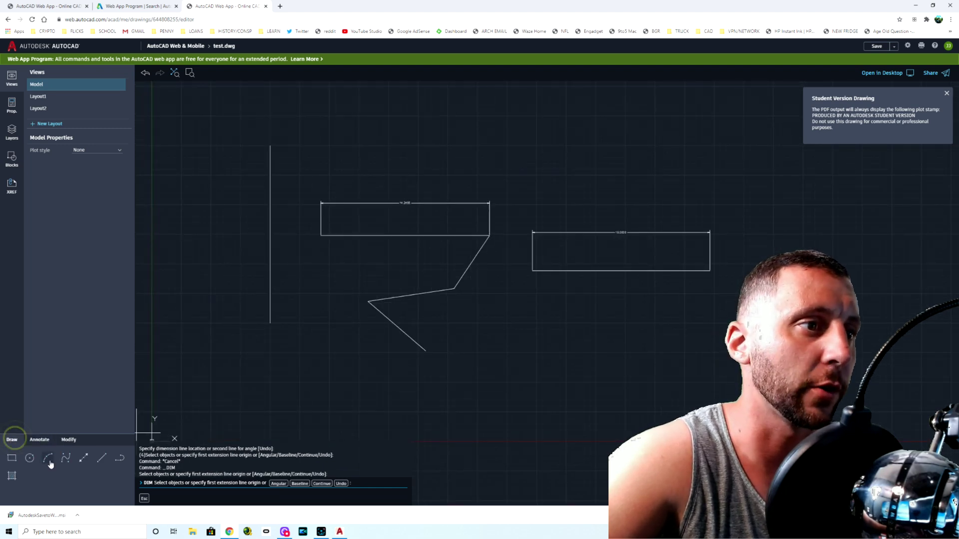
{"action": "left_click", "coordinate": [100, 458]}
{"action": "left_click", "coordinate": [553, 400]}
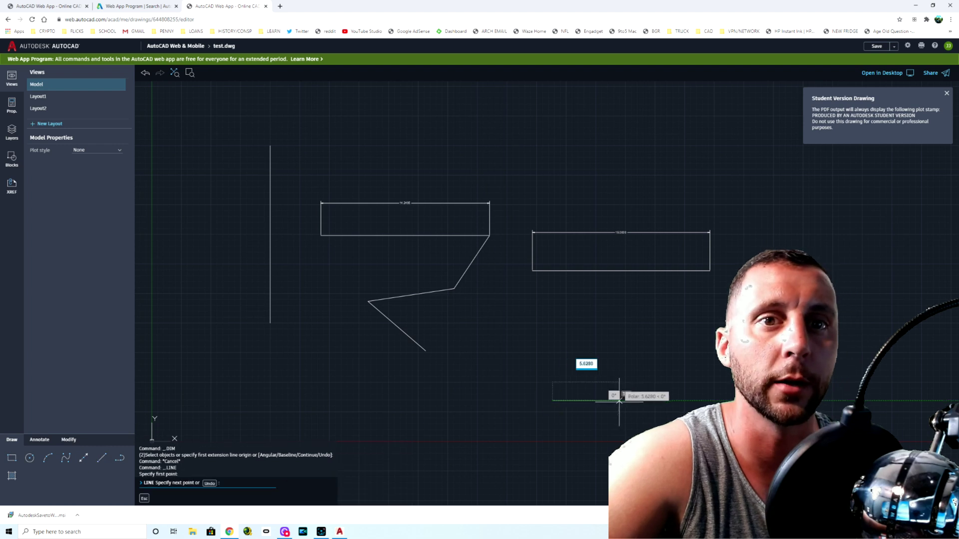
{"action": "key", "text": "Escape"}
{"action": "key", "text": "Escape"}
{"action": "key", "text": "Escape"}
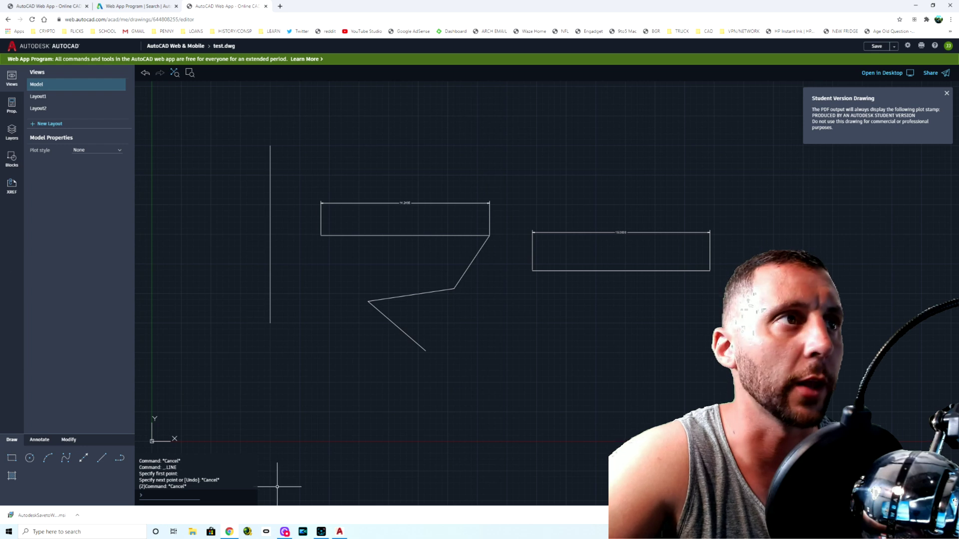
{"action": "left_click", "coordinate": [100, 458]}
{"action": "left_click", "coordinate": [550, 395]}
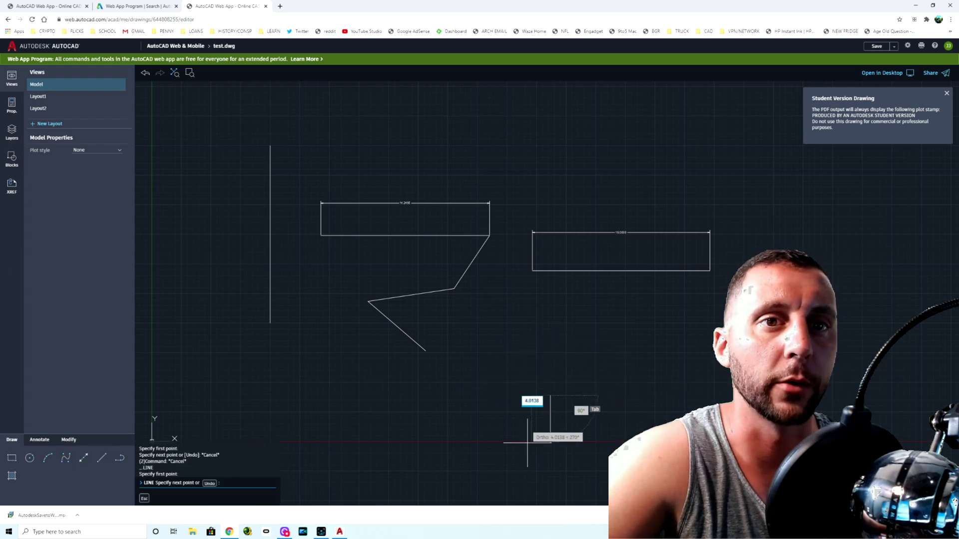
{"action": "key", "text": "Escape"}
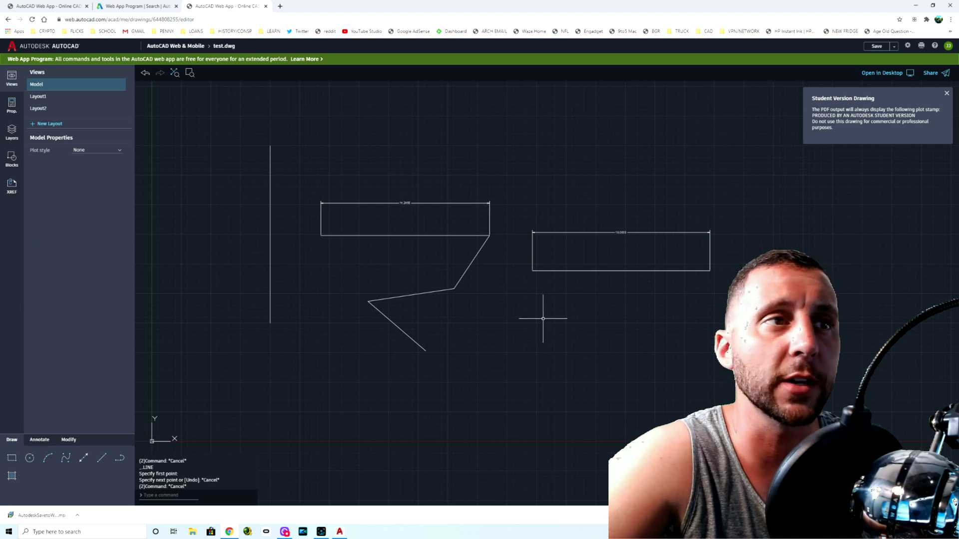
{"action": "left_click", "coordinate": [51, 463]}
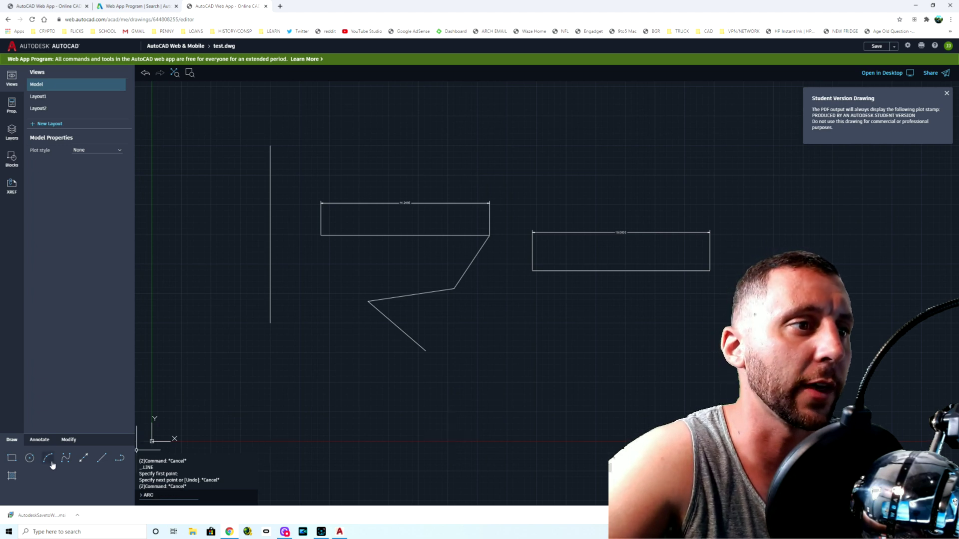
Offset the standalone vertical line 5 units to its left, using the through-point option
{"action": "left_click", "coordinate": [68, 440]}
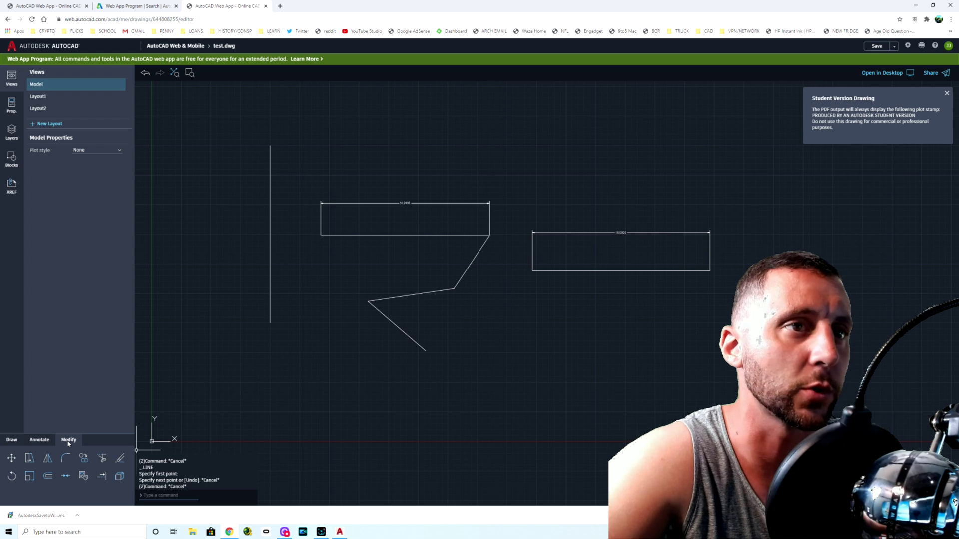
{"action": "left_click", "coordinate": [47, 476]}
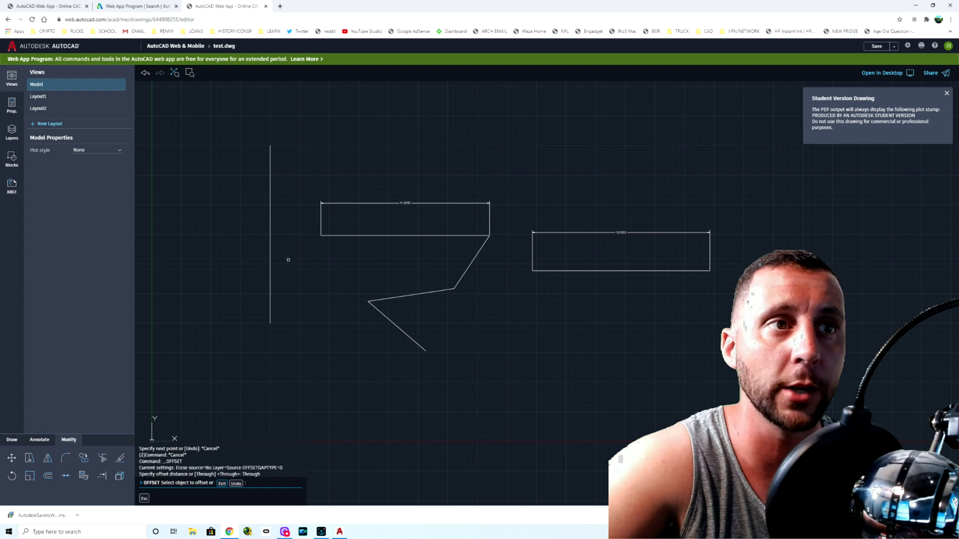
{"action": "left_click", "coordinate": [271, 266]}
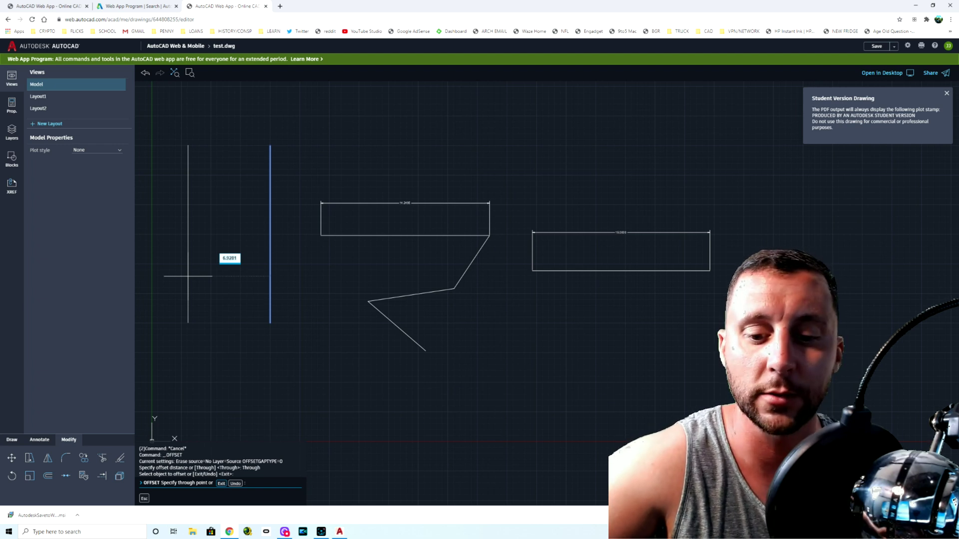
{"action": "type", "text": "5"}
{"action": "key", "text": "Return"}
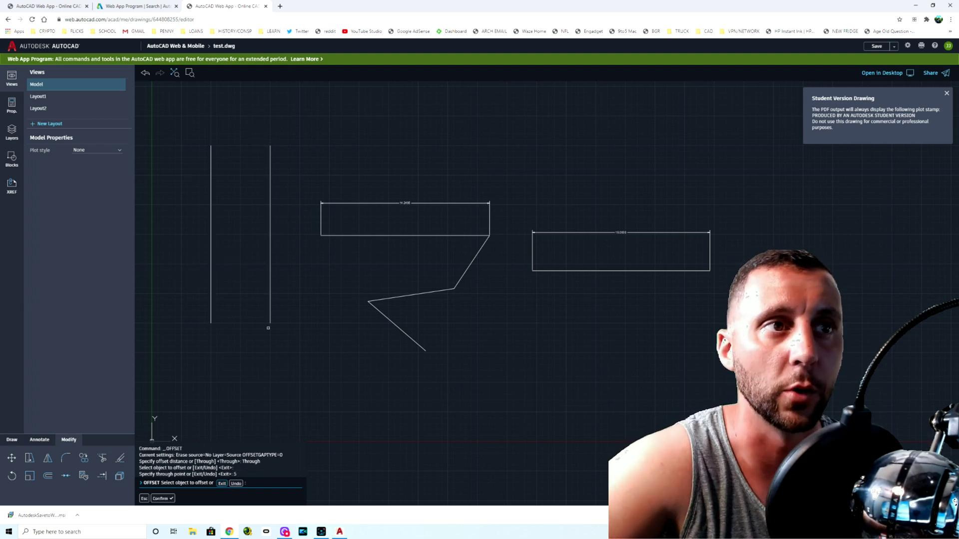
{"action": "key", "text": "Escape"}
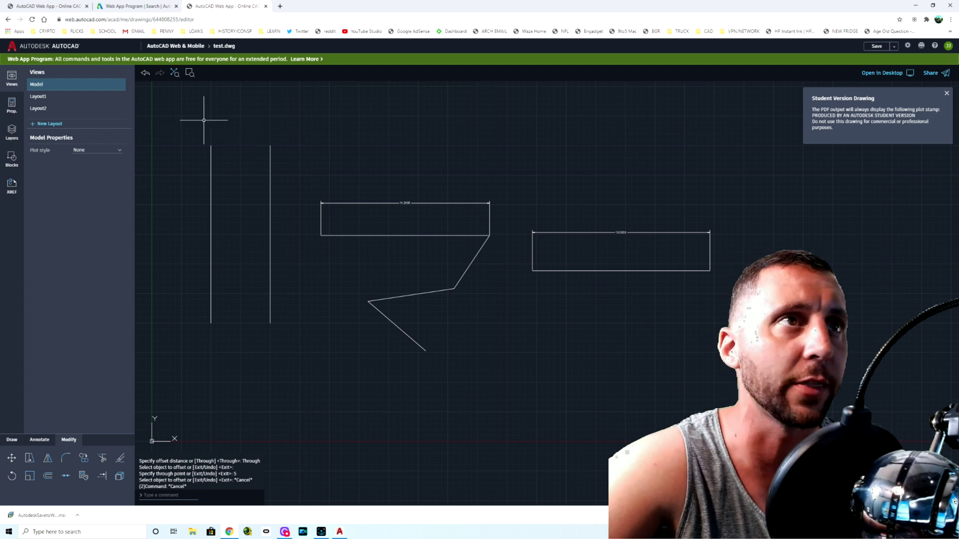
Save test.dwg in the web app and close the other browser tabs, leaving the unsaved drawing's page without keeping its changes
{"action": "left_click", "coordinate": [894, 47]}
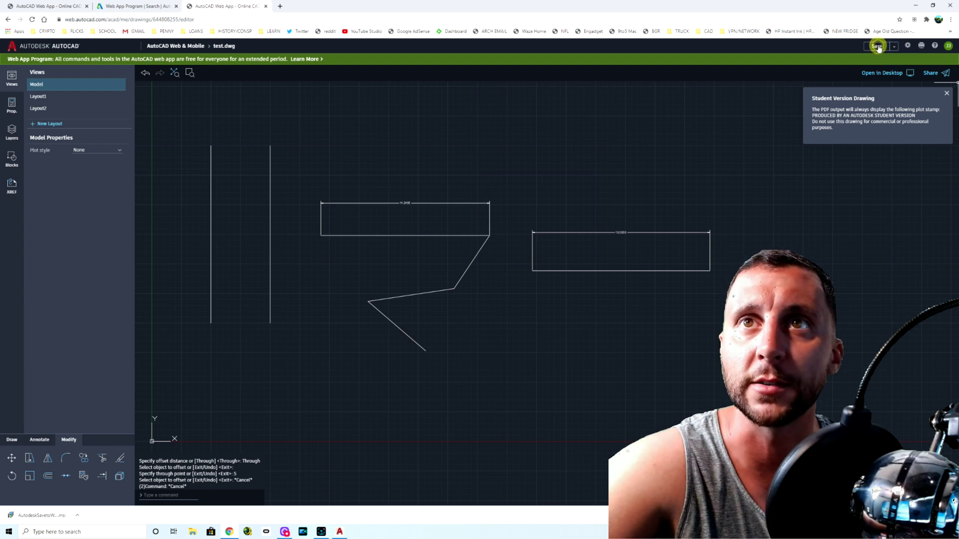
{"action": "left_click", "coordinate": [876, 47]}
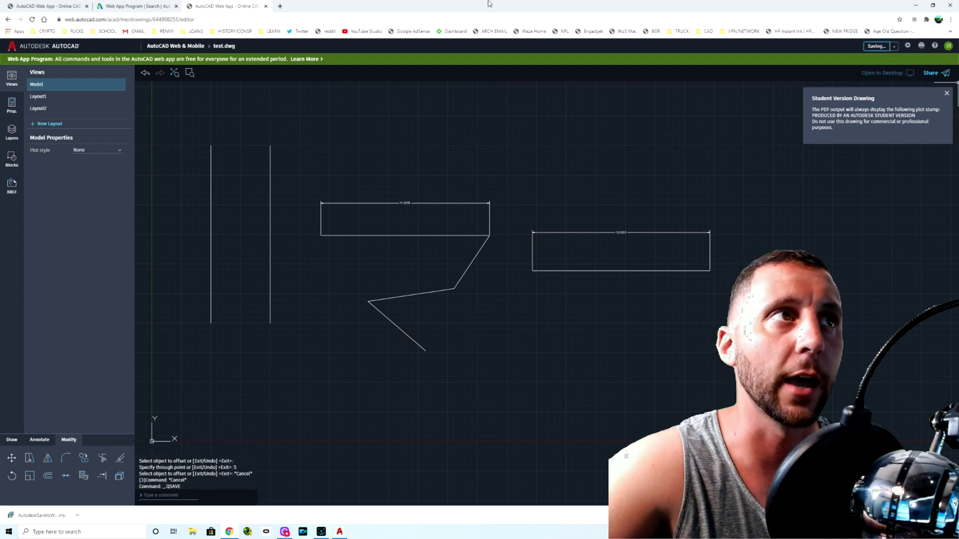
{"action": "left_click", "coordinate": [87, 6]}
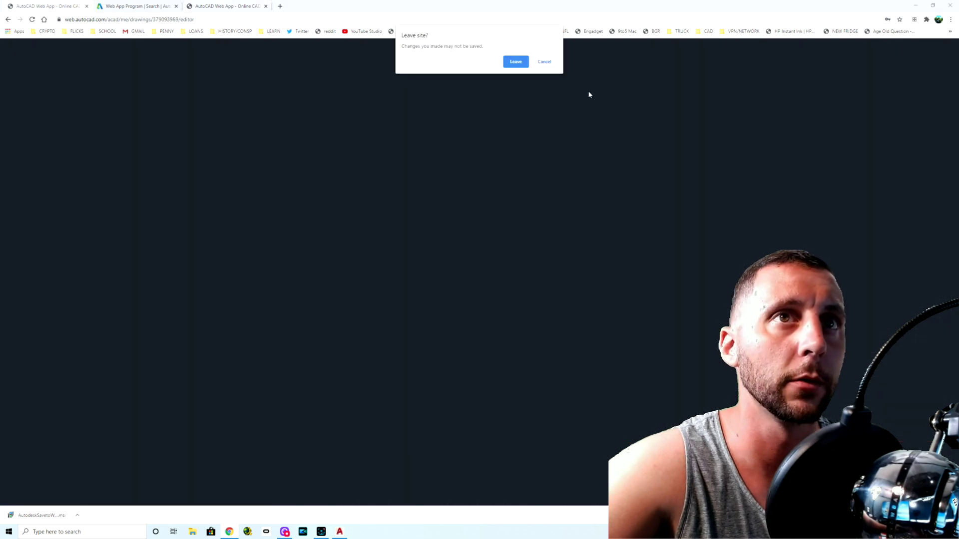
{"action": "left_click", "coordinate": [516, 62]}
{"action": "left_click", "coordinate": [86, 6]}
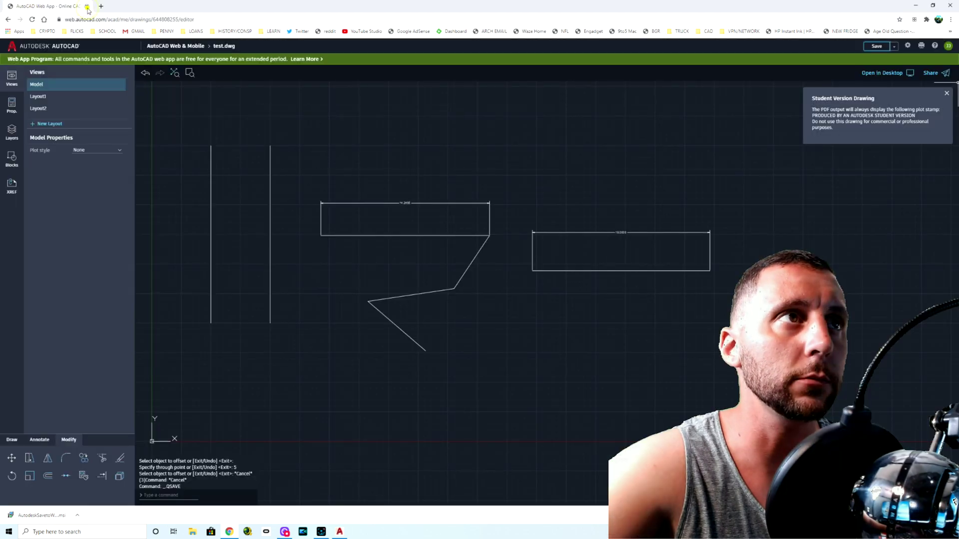
{"action": "left_click", "coordinate": [87, 7]}
Switch to the desktop version of AutoCAD
{"action": "left_click", "coordinate": [339, 532]}
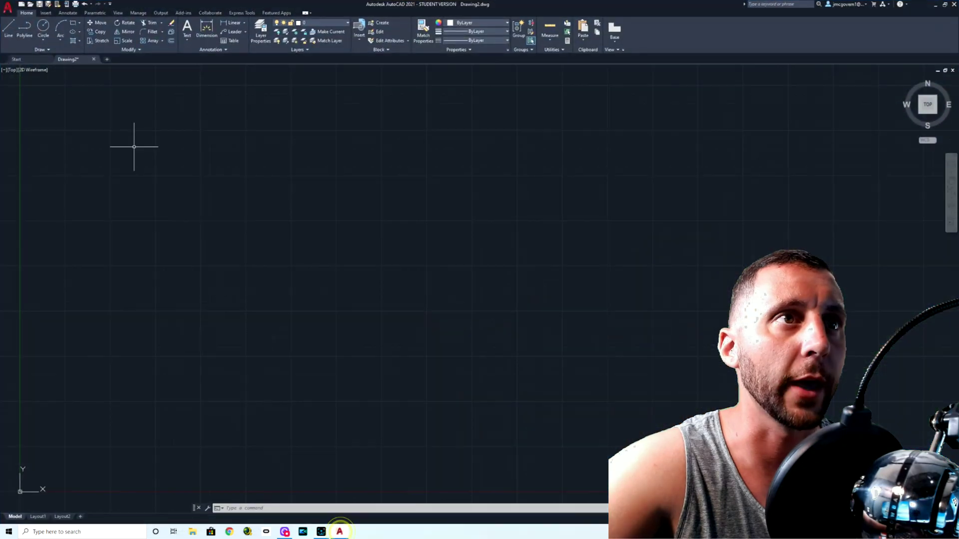
{"action": "left_click", "coordinate": [8, 7]}
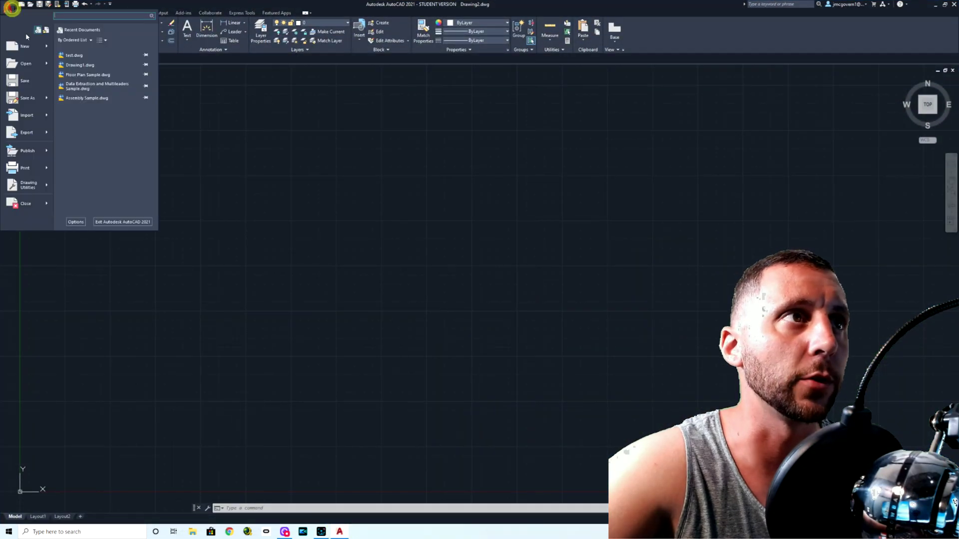
{"action": "left_click", "coordinate": [29, 62]}
{"action": "left_click", "coordinate": [594, 172]}
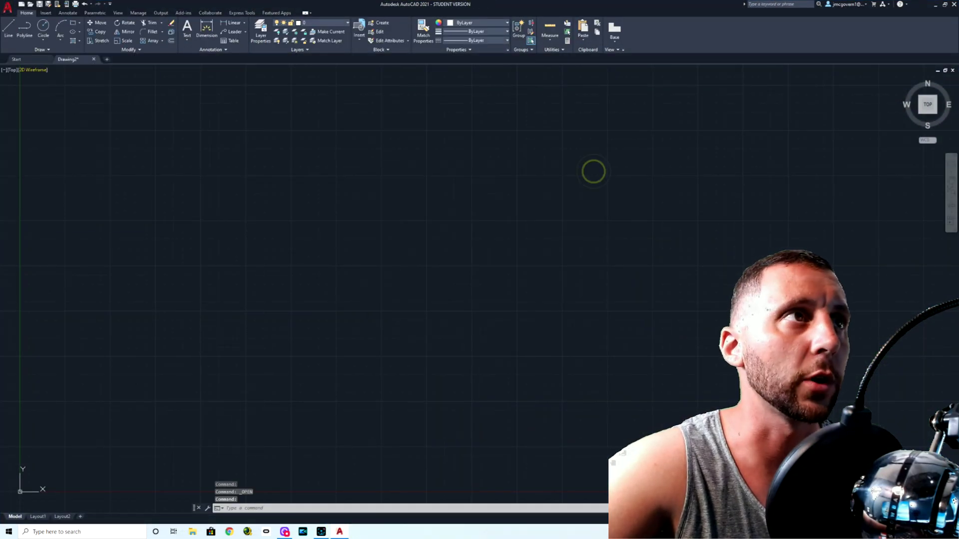
Open test.dwg from the AutoCAD Web & Mobile cloud storage
{"action": "left_click", "coordinate": [8, 7]}
{"action": "mouse_move", "coordinate": [32, 65]}
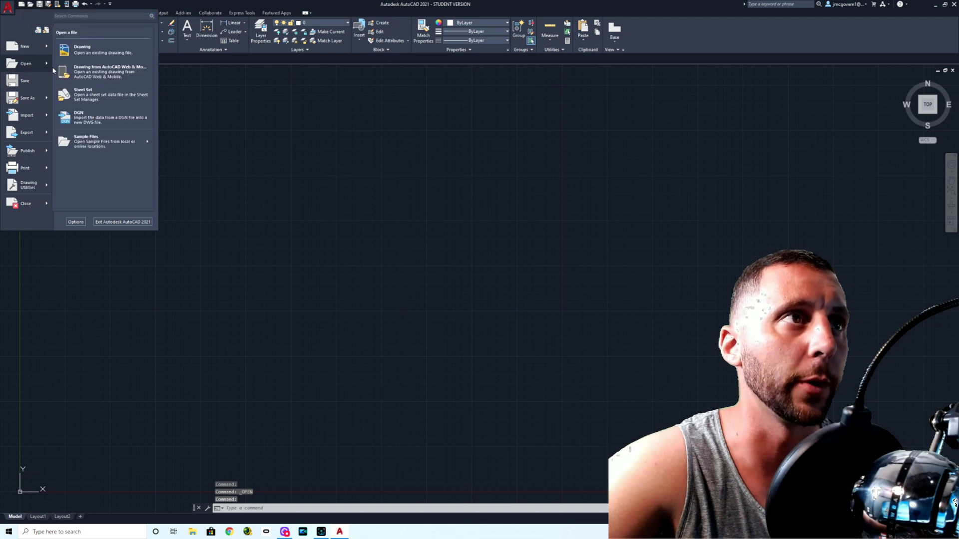
{"action": "left_click", "coordinate": [94, 72]}
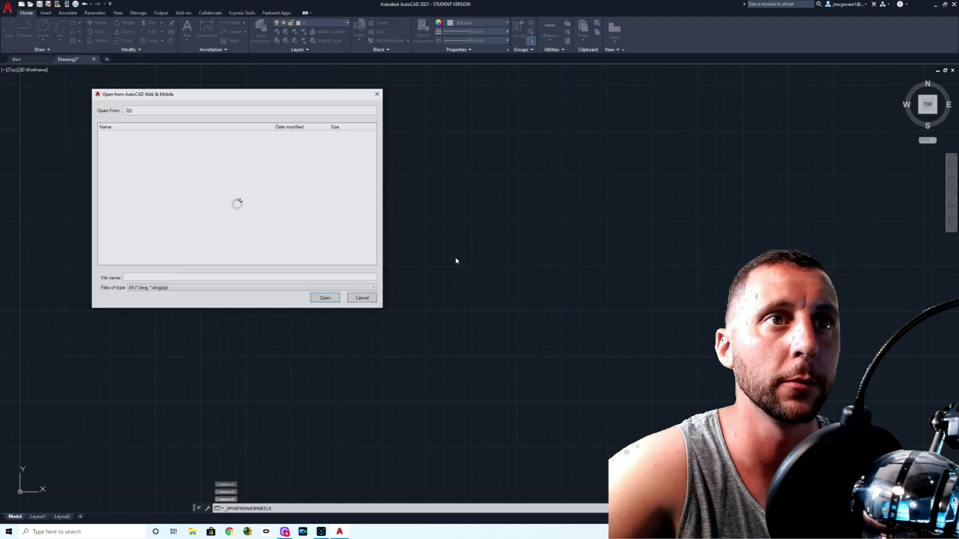
{"action": "left_click", "coordinate": [118, 158]}
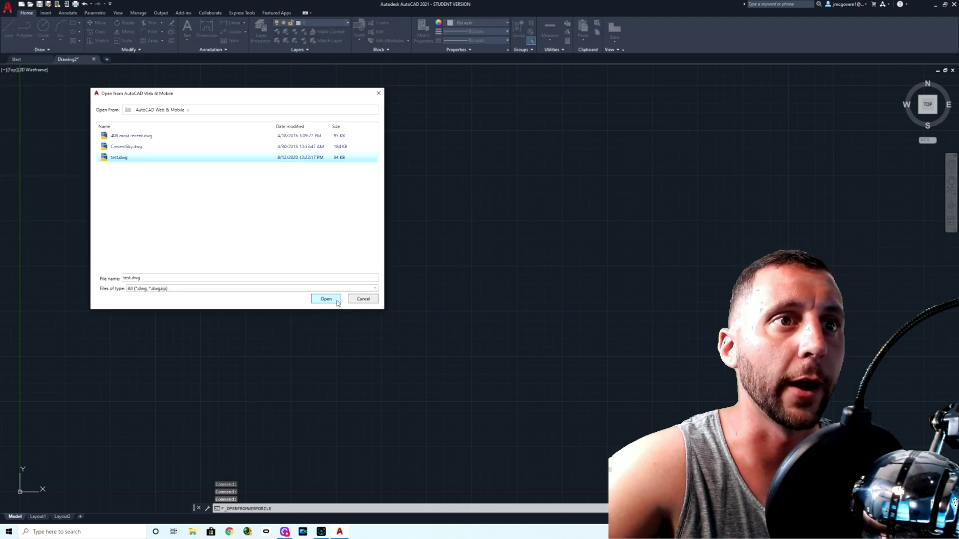
{"action": "left_click", "coordinate": [335, 300]}
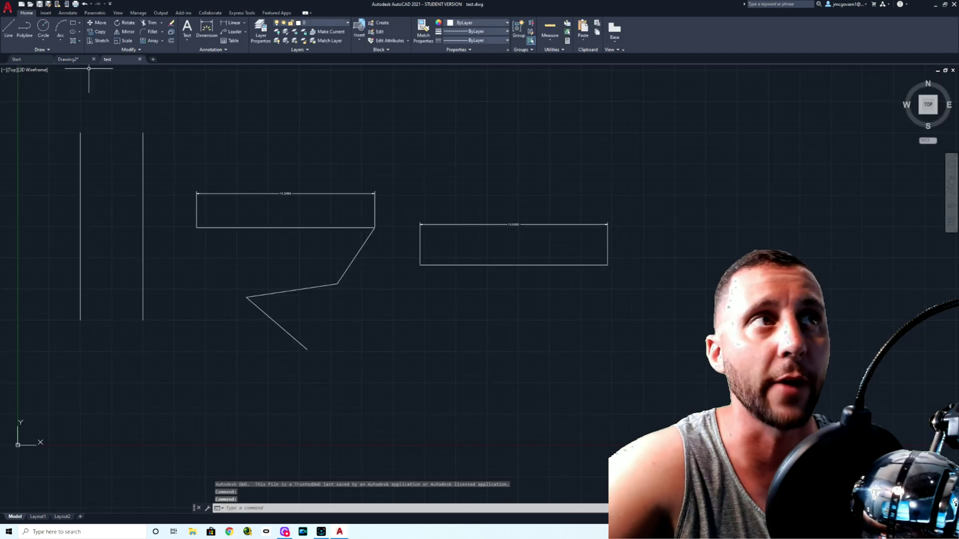
{"action": "left_click", "coordinate": [8, 7]}
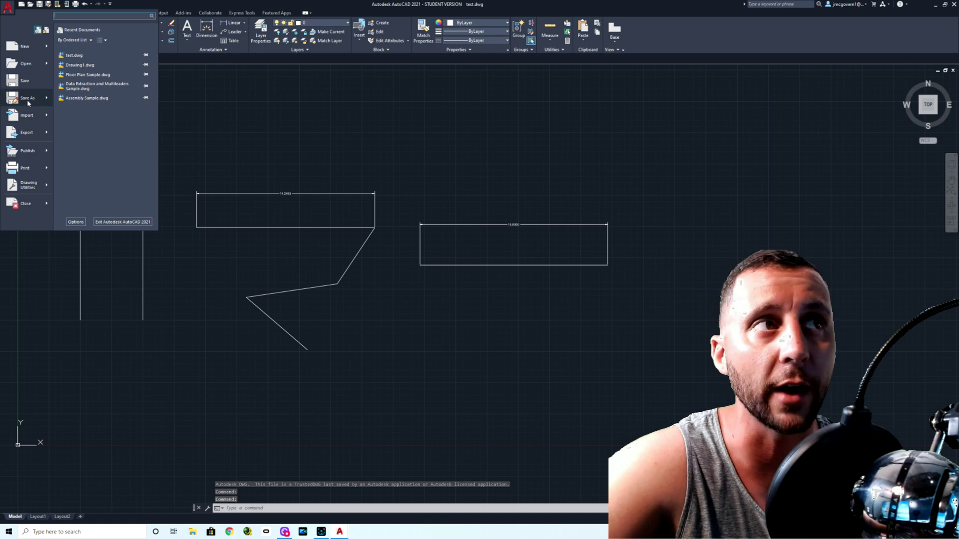
{"action": "mouse_move", "coordinate": [28, 102]}
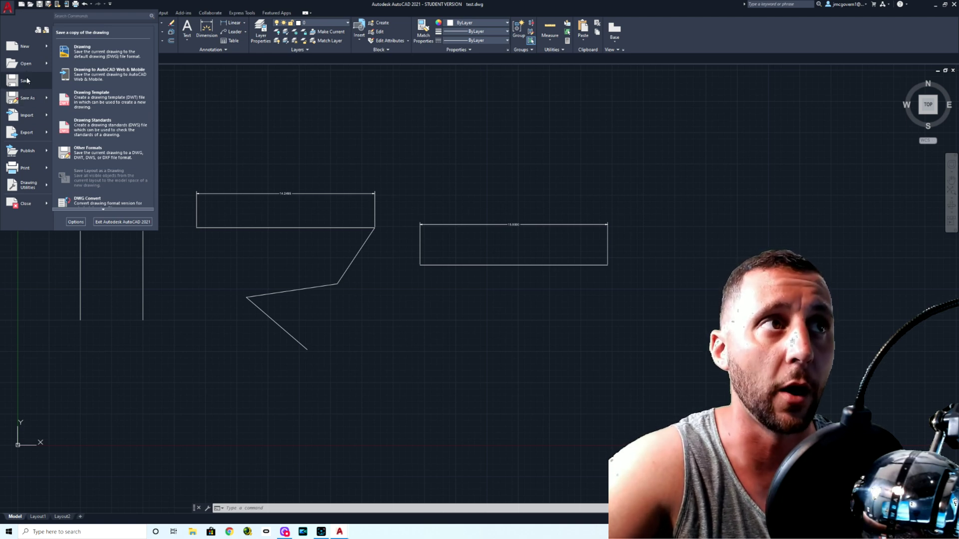
{"action": "mouse_move", "coordinate": [28, 66]}
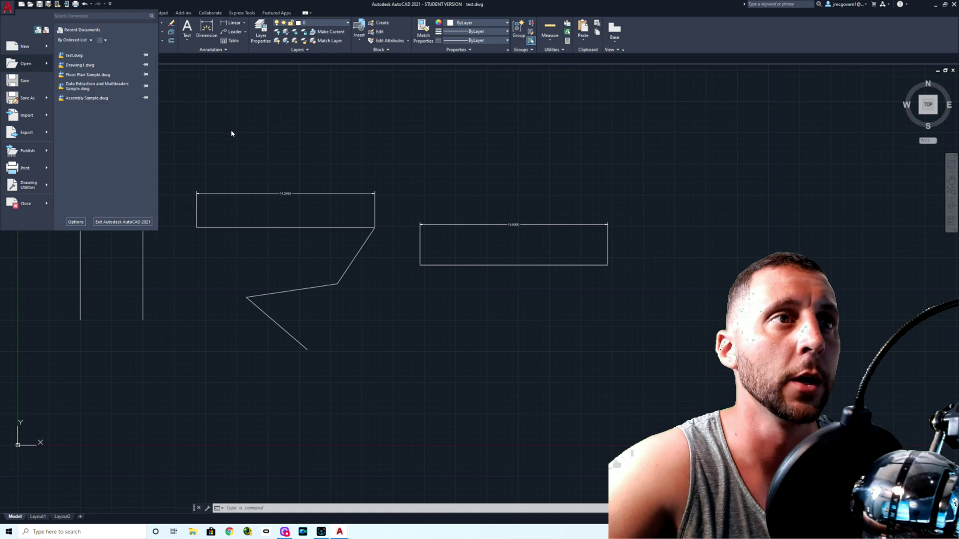
{"action": "left_click", "coordinate": [280, 126]}
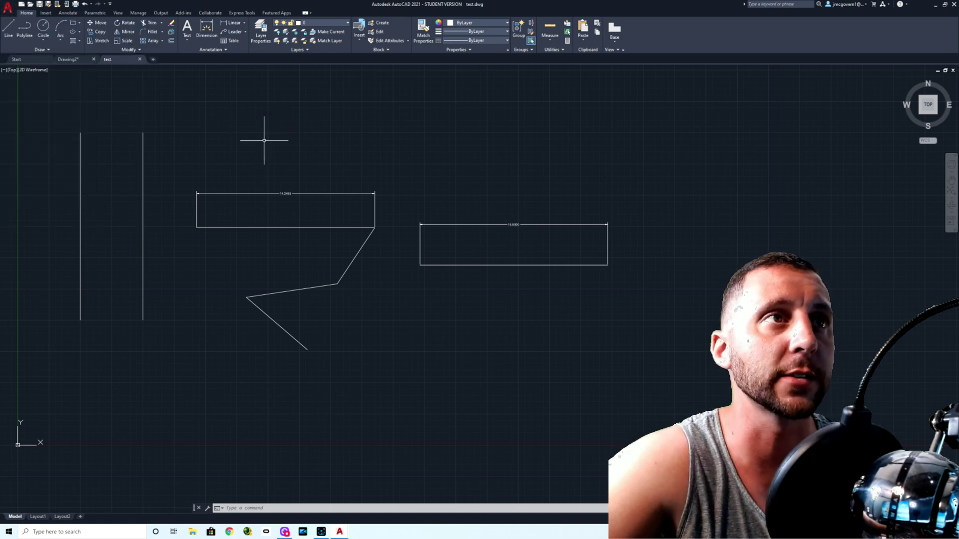